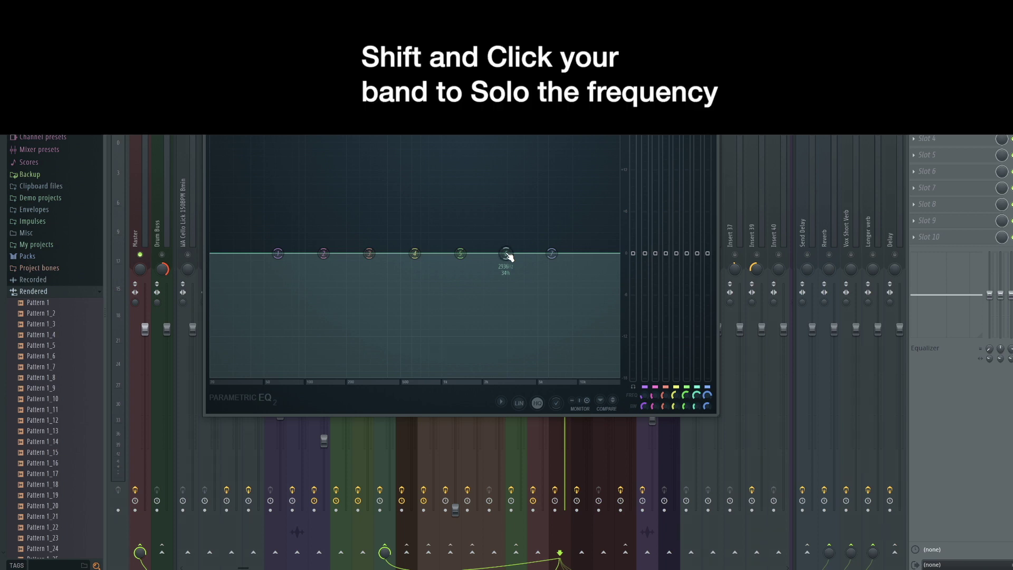
# Solo EQ band 6 during playback to hear its frequency range on its own.
pyautogui.press('space')
pyautogui.moveTo(508, 256)
pyautogui.mouseDown()
pyautogui.moveTo(378, 254)
pyautogui.moveTo(507, 254)
pyautogui.mouseUp()
pyautogui.press('space')
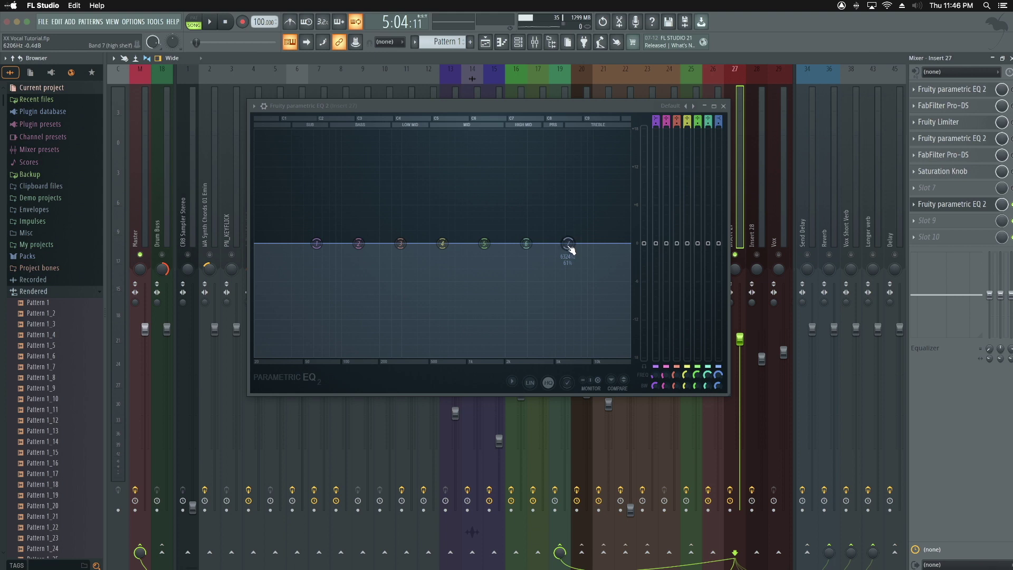
# Boost high-shelf band 7 by about 5.1 dB near 5.1 kHz during vocal playback.
pyautogui.moveTo(568, 245); pyautogui.dragTo(555, 222)
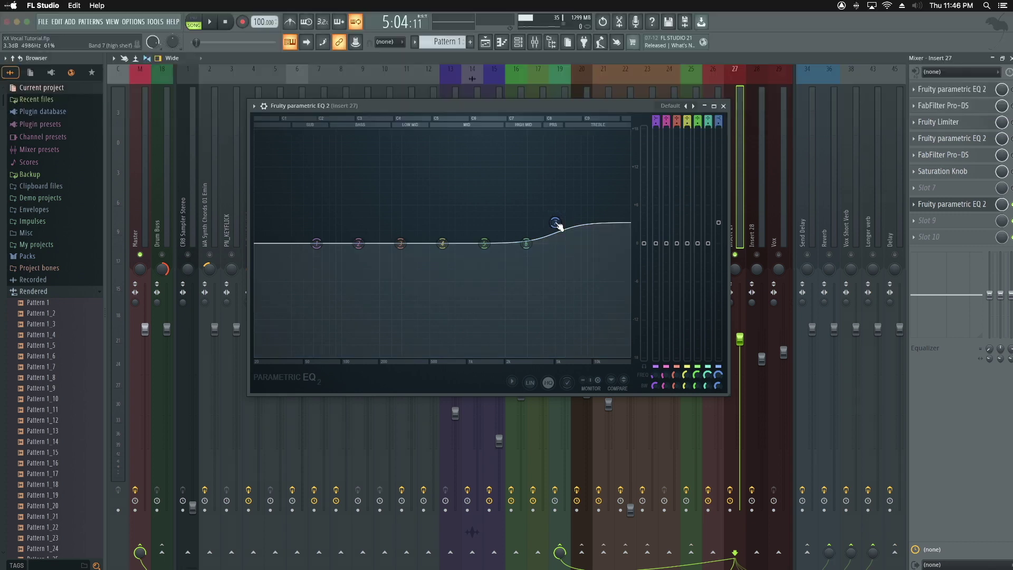
pyautogui.moveTo(558, 226); pyautogui.dragTo(559, 226)
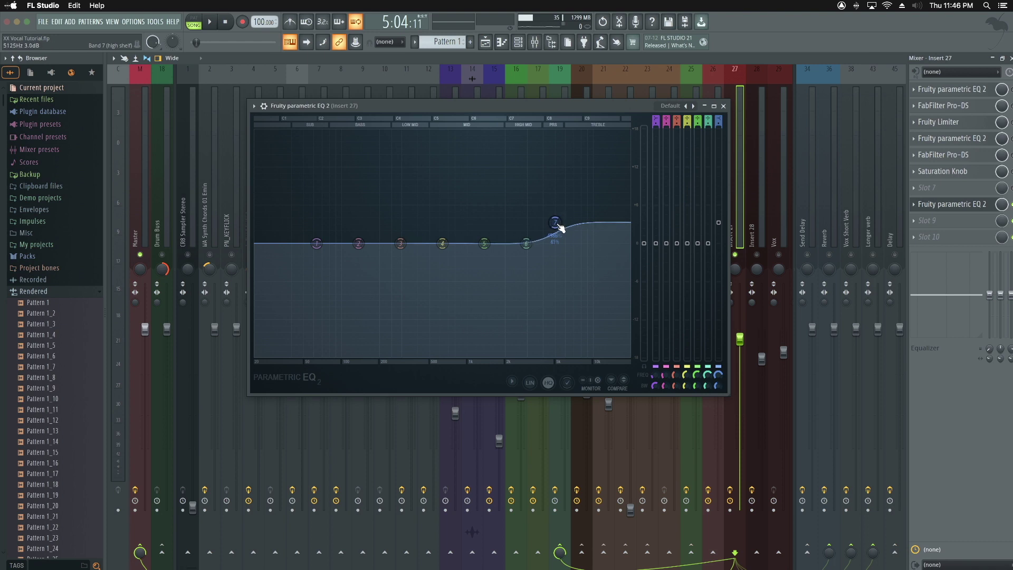
pyautogui.moveTo(561, 228); pyautogui.dragTo(560, 227)
pyautogui.press('space')
pyautogui.moveTo(554, 223); pyautogui.dragTo(556, 210)
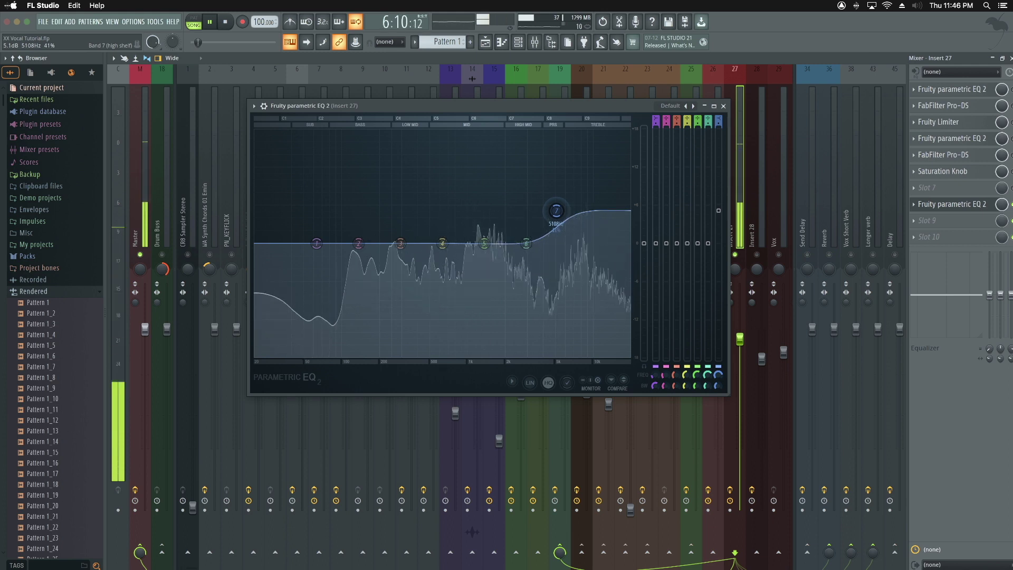
# Return high-shelf band 7 to about 0 dB near 5.2 kHz and listen to the vocal again.
pyautogui.moveTo(556, 211); pyautogui.dragTo(562, 246)
pyautogui.press('space')
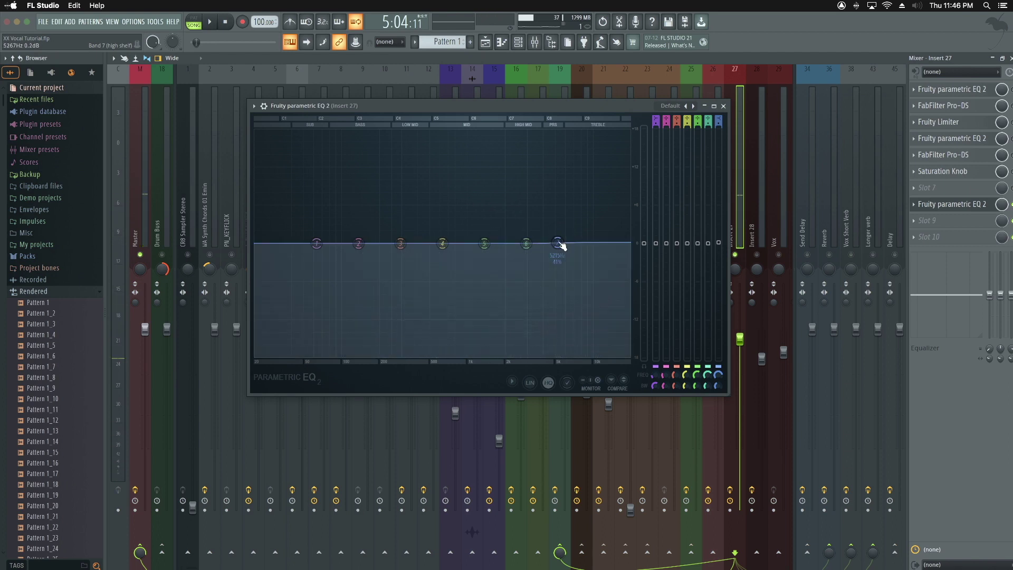
pyautogui.press('space')
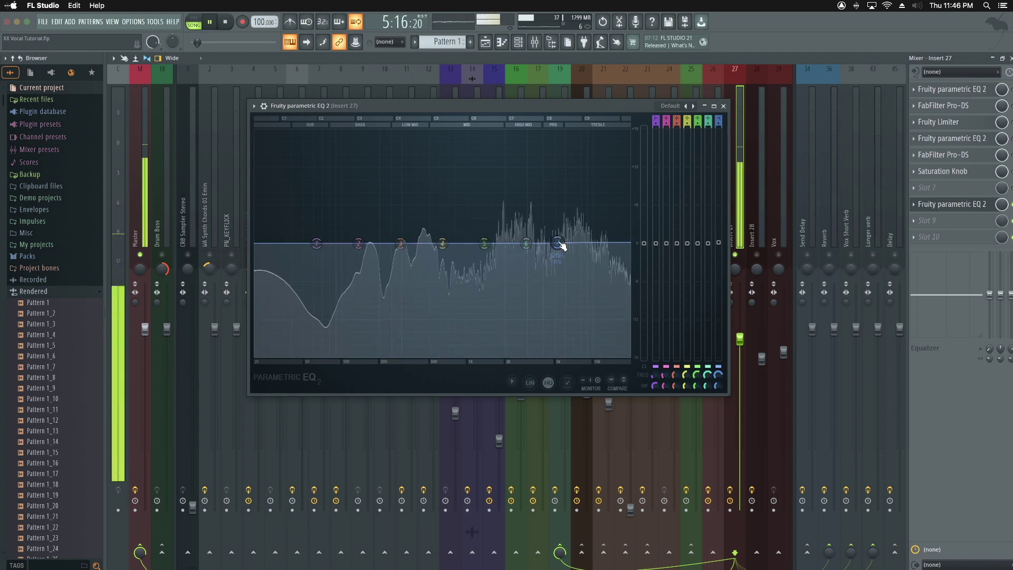
pyautogui.moveTo(562, 246); pyautogui.dragTo(564, 245)
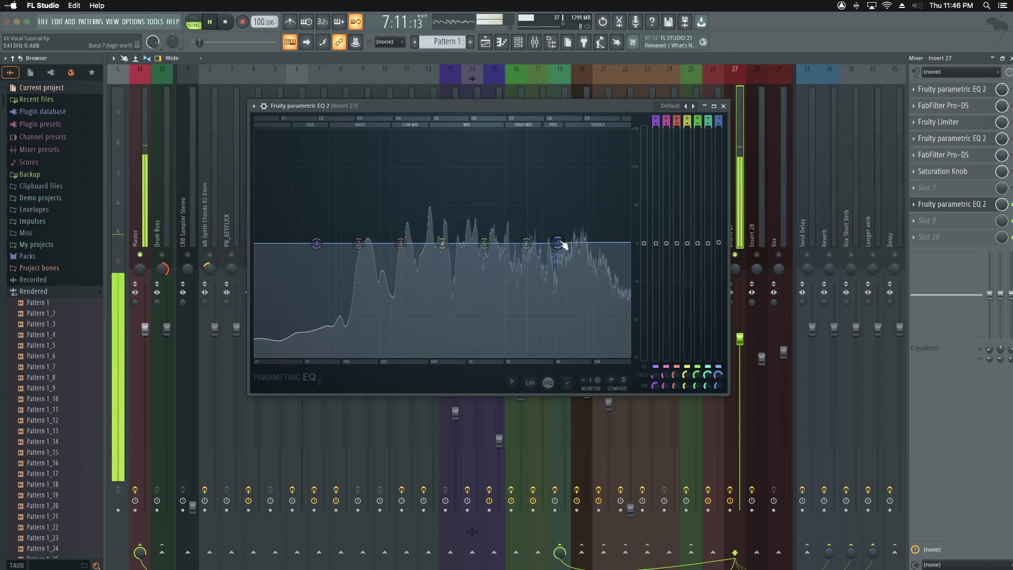
pyautogui.press('space')
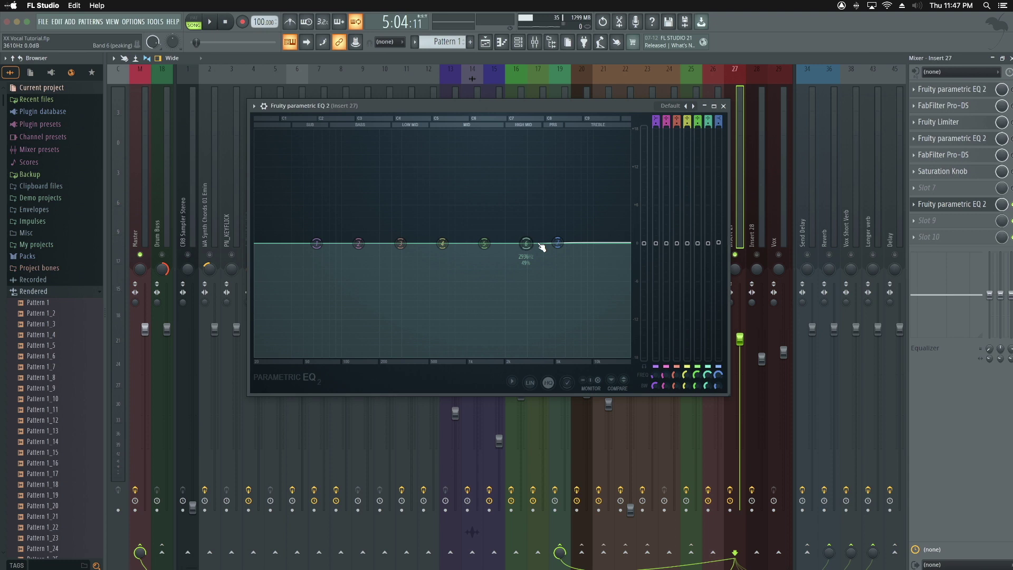
# Try a slight boost on peaking band 6 near 2.2 kHz, return it to about 0 dB and play the vocal.
pyautogui.moveTo(527, 244); pyautogui.dragTo(511, 237)
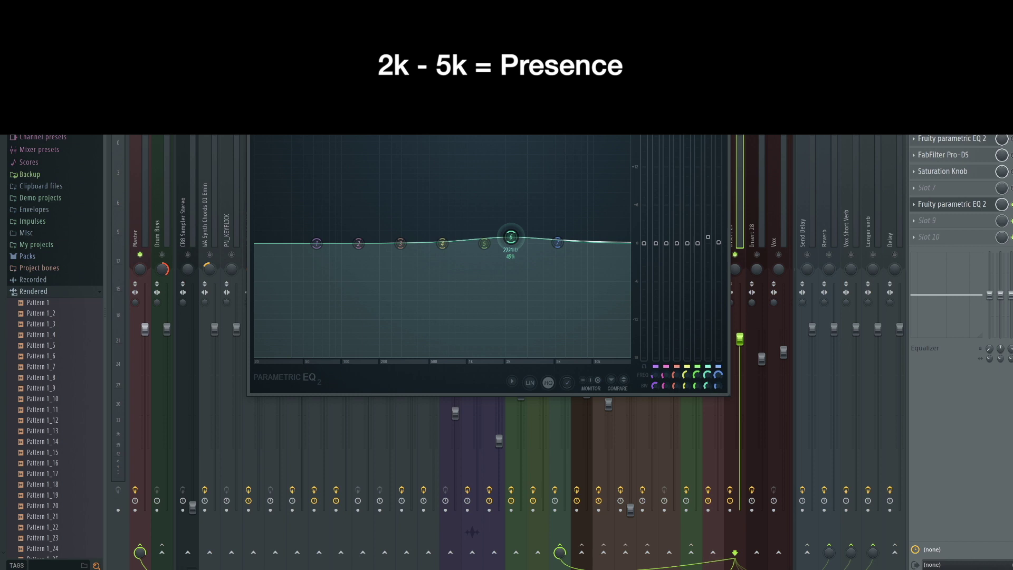
pyautogui.moveTo(511, 236)
pyautogui.mouseDown()
pyautogui.moveTo(526, 248)
pyautogui.moveTo(524, 213)
pyautogui.moveTo(521, 254)
pyautogui.moveTo(522, 245)
pyautogui.mouseUp()
pyautogui.press('space')
pyautogui.press('space')
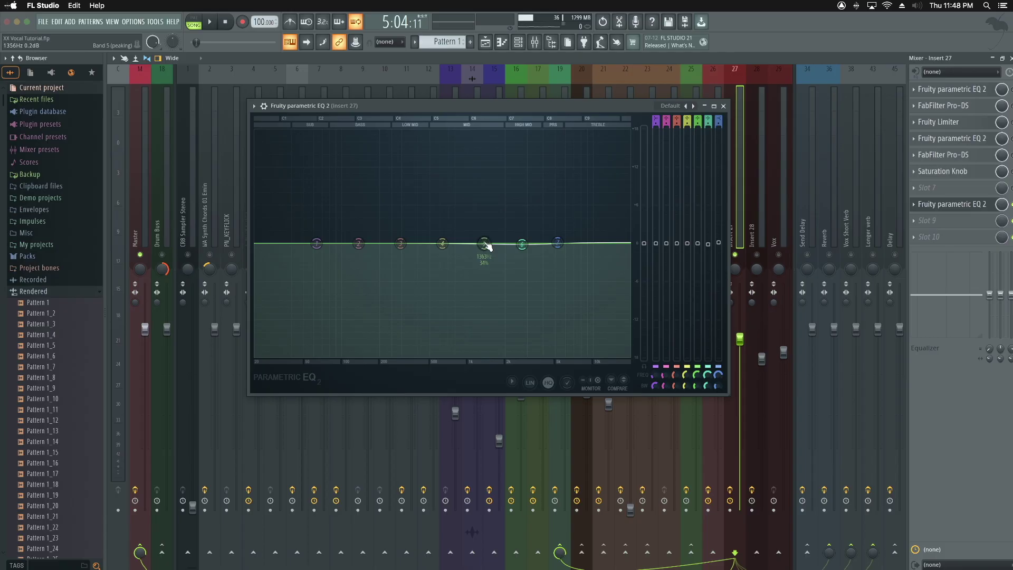
# Audition a cut of about 2.6 dB on peaking band 5 near 972 Hz and return the band to about 0 dB.
pyautogui.moveTo(486, 246); pyautogui.dragTo(466, 259)
pyautogui.press('space')
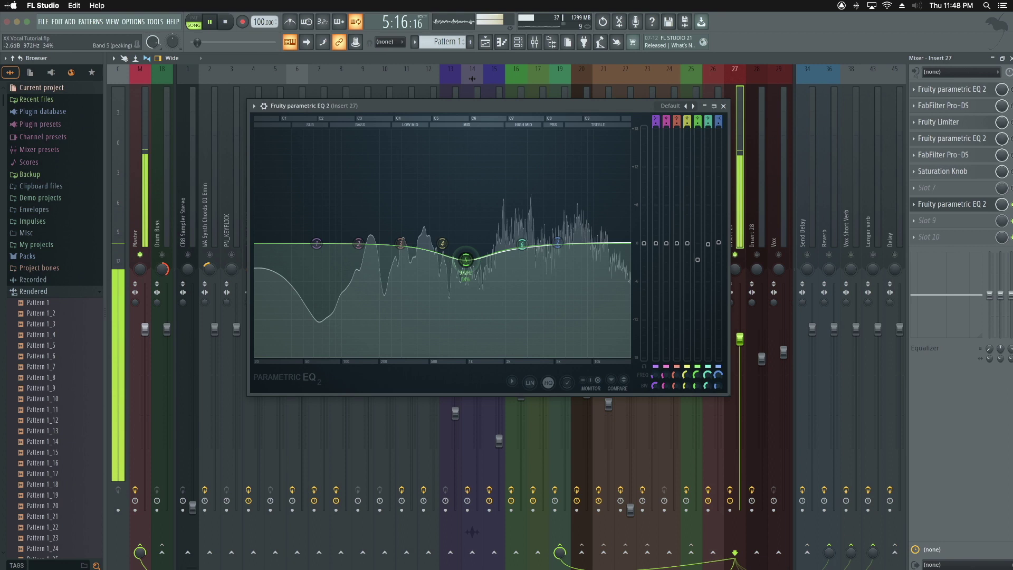
pyautogui.press('space')
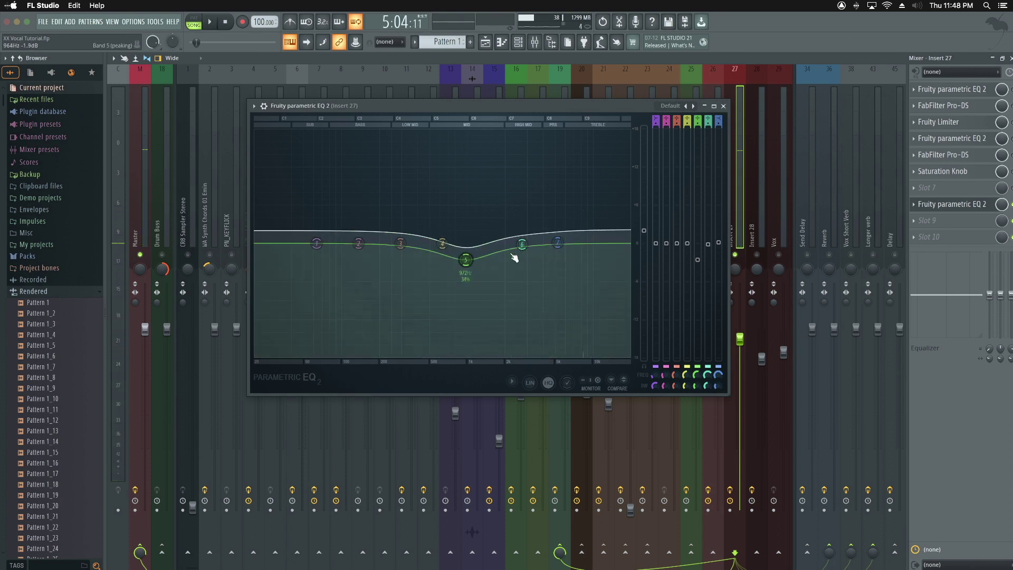
pyautogui.moveTo(643, 230); pyautogui.dragTo(644, 242)
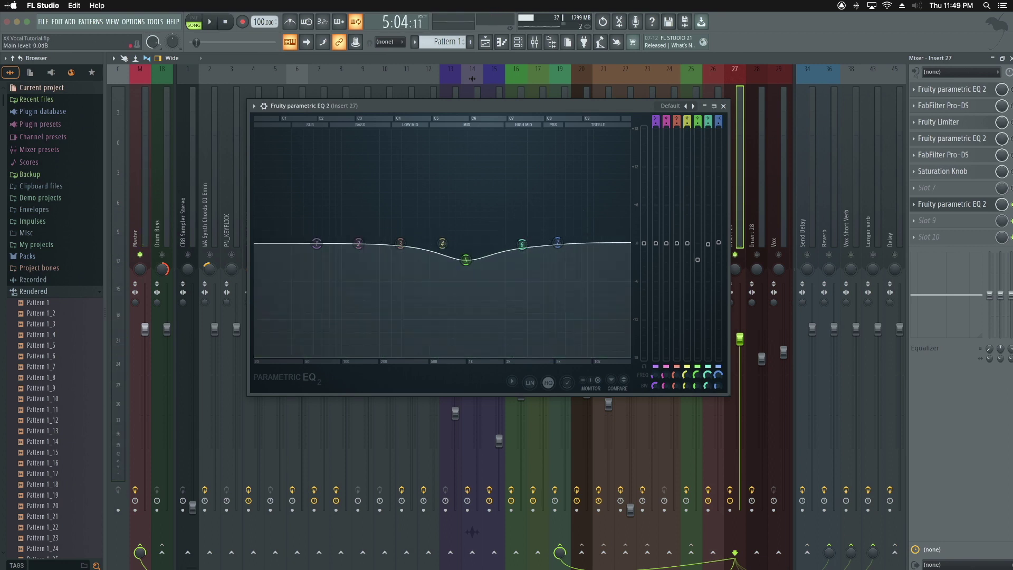
pyautogui.moveTo(465, 260); pyautogui.dragTo(442, 245)
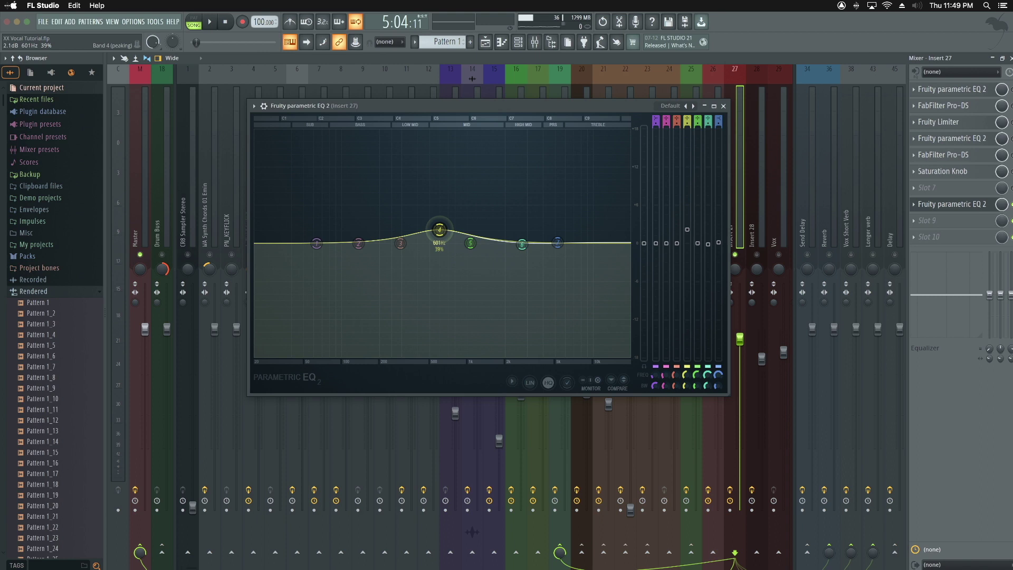
# Audition peaking band 4 while moving its boost to about 1.7 dB near 791 Hz, and return it to about 0 dB.
pyautogui.press('space')
pyautogui.moveTo(439, 230)
pyautogui.mouseDown()
pyautogui.moveTo(444, 204)
pyautogui.moveTo(444, 262)
pyautogui.moveTo(452, 233)
pyautogui.mouseUp()
pyautogui.press('space')
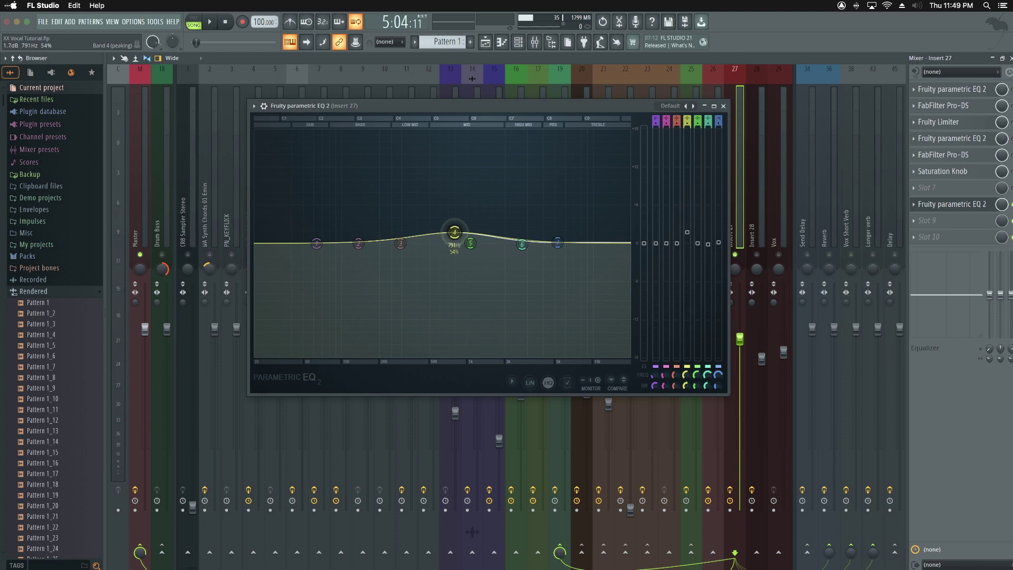
pyautogui.moveTo(454, 232); pyautogui.dragTo(443, 243)
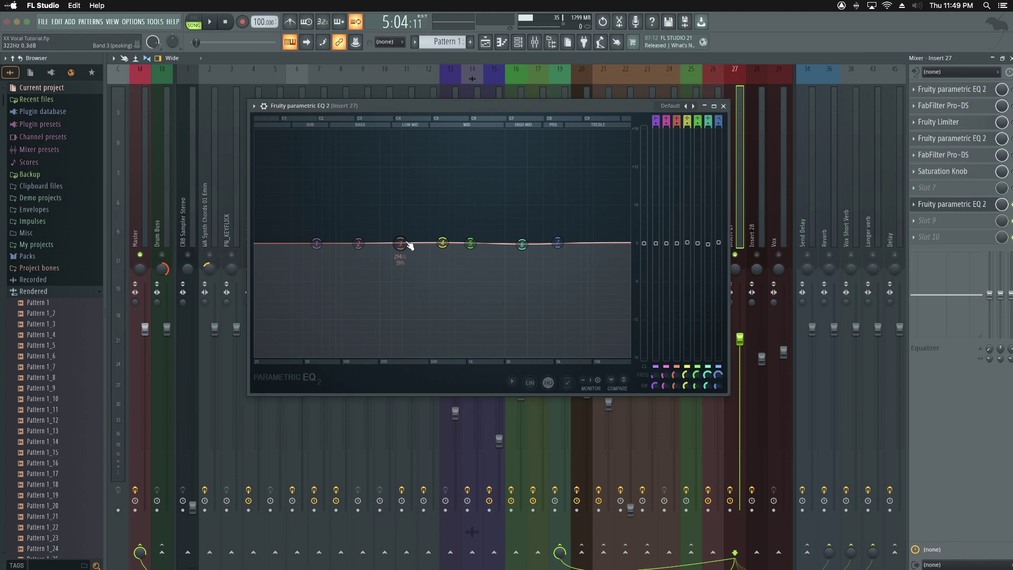
# Boost peaking band 3 by about 1.1 dB near 423 Hz, listen to it, and lower it back to about 0 dB.
pyautogui.moveTo(402, 242); pyautogui.dragTo(420, 236)
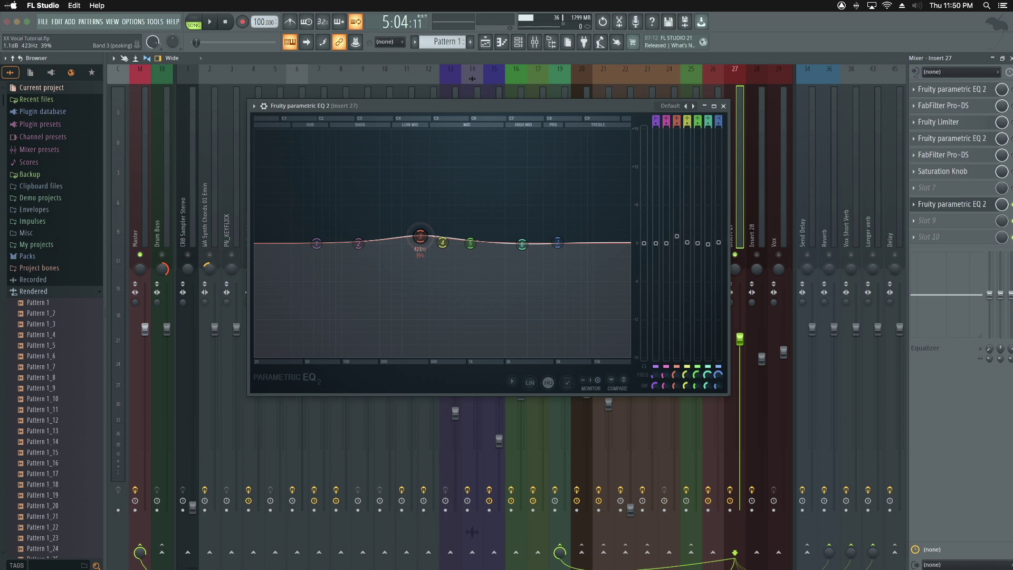
pyautogui.press('space')
pyautogui.moveTo(420, 236)
pyautogui.mouseDown()
pyautogui.moveTo(421, 220)
pyautogui.moveTo(418, 259)
pyautogui.moveTo(418, 247)
pyautogui.mouseUp()
pyautogui.press('space')
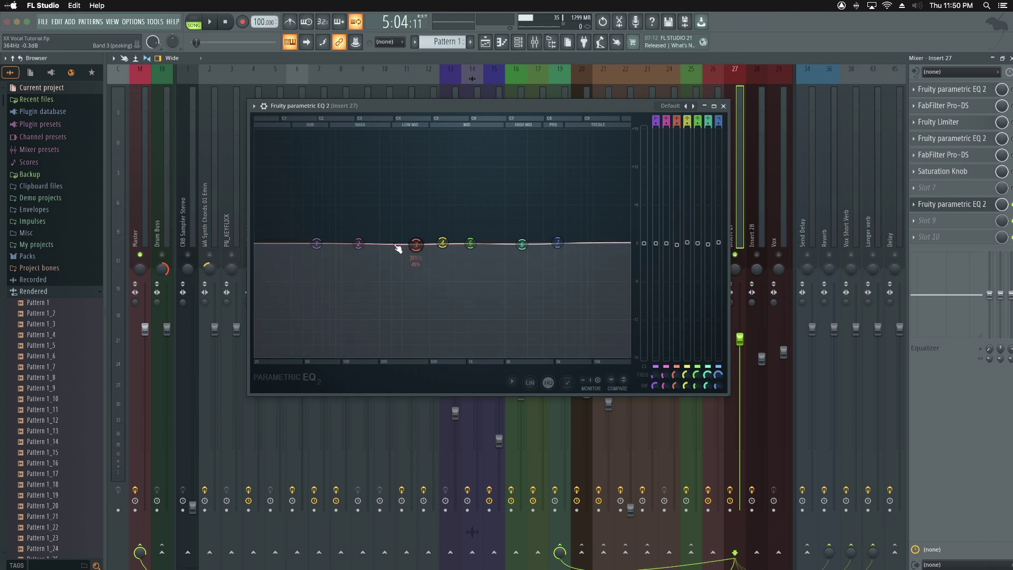
# Audition a boost of 1 to 2 dB on peaking band 2 near 262 Hz and settle it at about 0.1 dB, 216 Hz.
pyautogui.moveTo(358, 243); pyautogui.dragTo(395, 232)
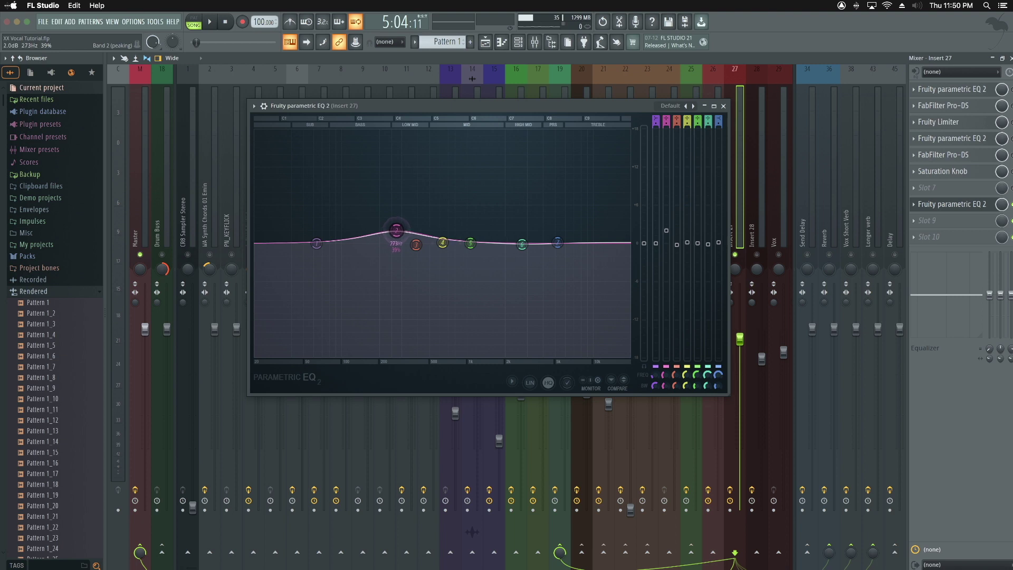
pyautogui.moveTo(397, 230)
pyautogui.mouseDown()
pyautogui.moveTo(406, 220)
pyautogui.moveTo(405, 257)
pyautogui.moveTo(394, 237)
pyautogui.mouseUp()
pyautogui.press('space')
pyautogui.press('space')
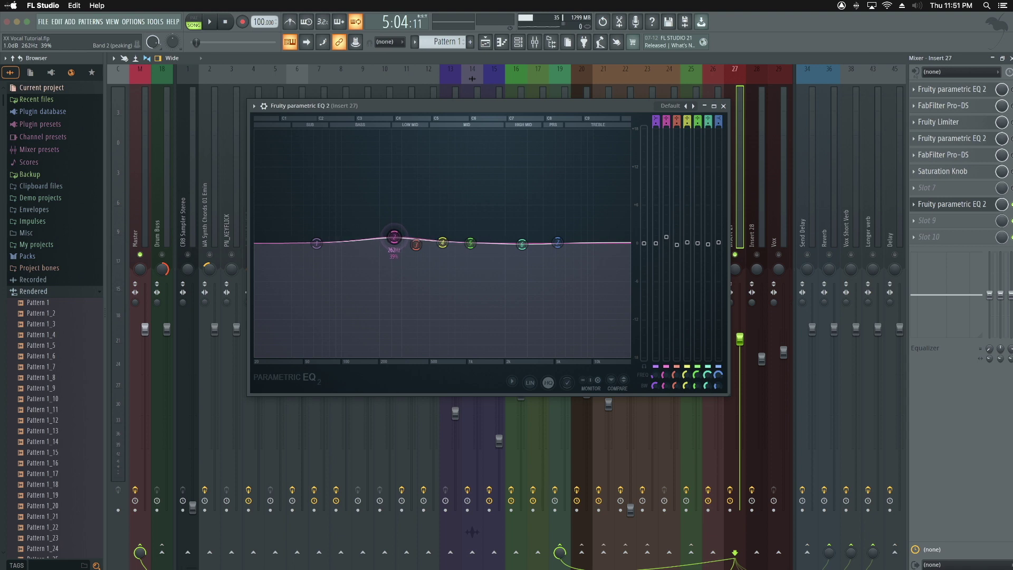
pyautogui.moveTo(394, 237); pyautogui.dragTo(384, 243)
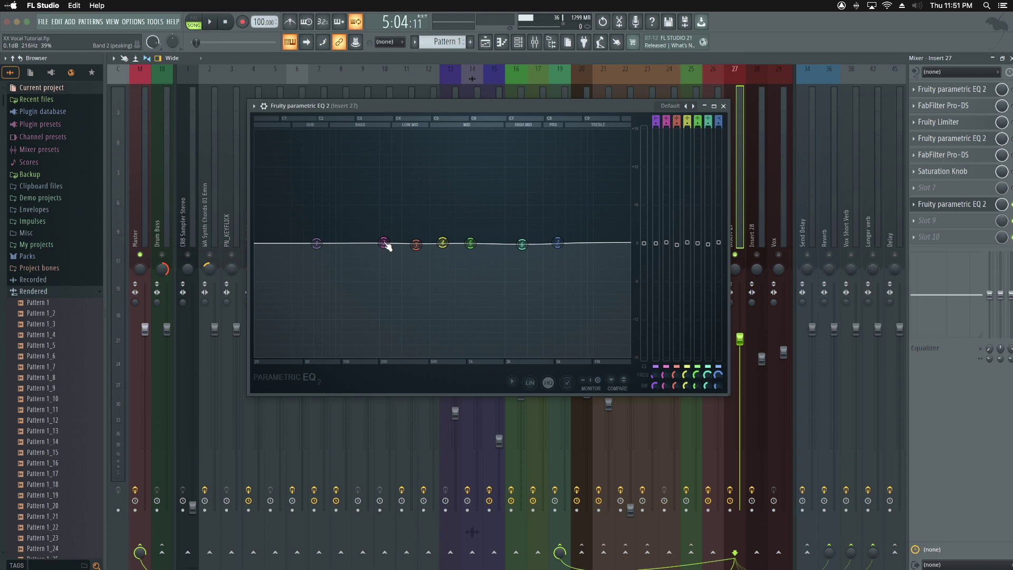
# Move peaking band 2 to about 110 Hz with a 1.7 dB boost, widen it slightly, and bring it back to about 0 dB.
pyautogui.moveTo(387, 246); pyautogui.dragTo(345, 232)
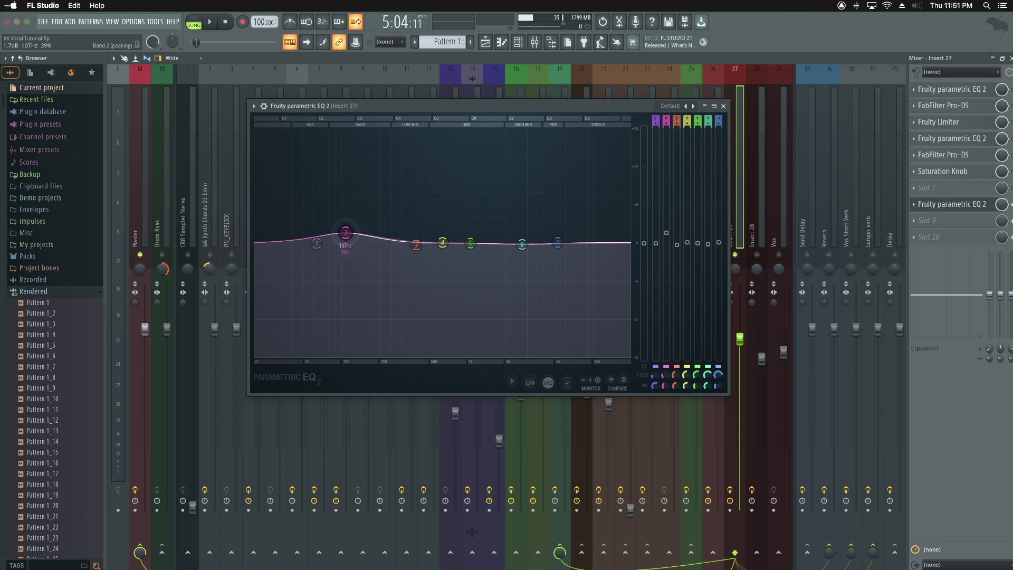
pyautogui.moveTo(345, 232); pyautogui.dragTo(347, 232)
pyautogui.scroll(1, 355, 236)
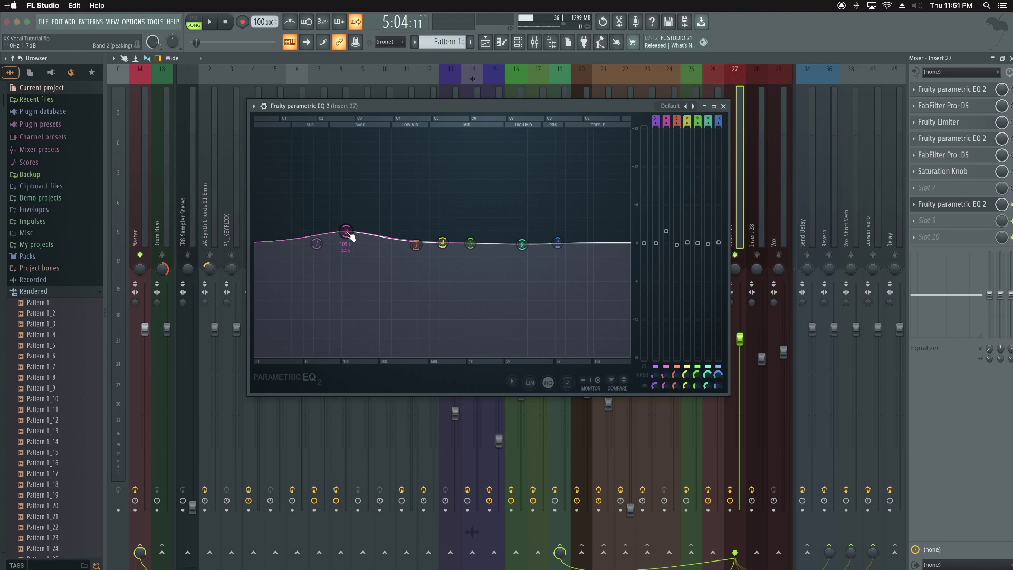
pyautogui.moveTo(350, 235); pyautogui.dragTo(350, 247)
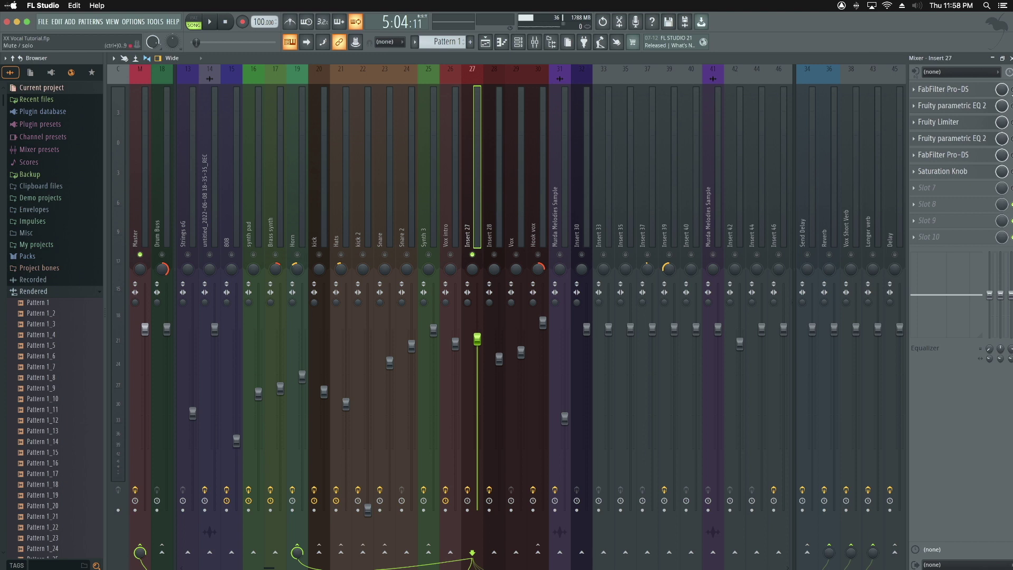
# Play the same section of the full mix twice to compare how the Insert 27 vocal sits in it.
pyautogui.press('space')
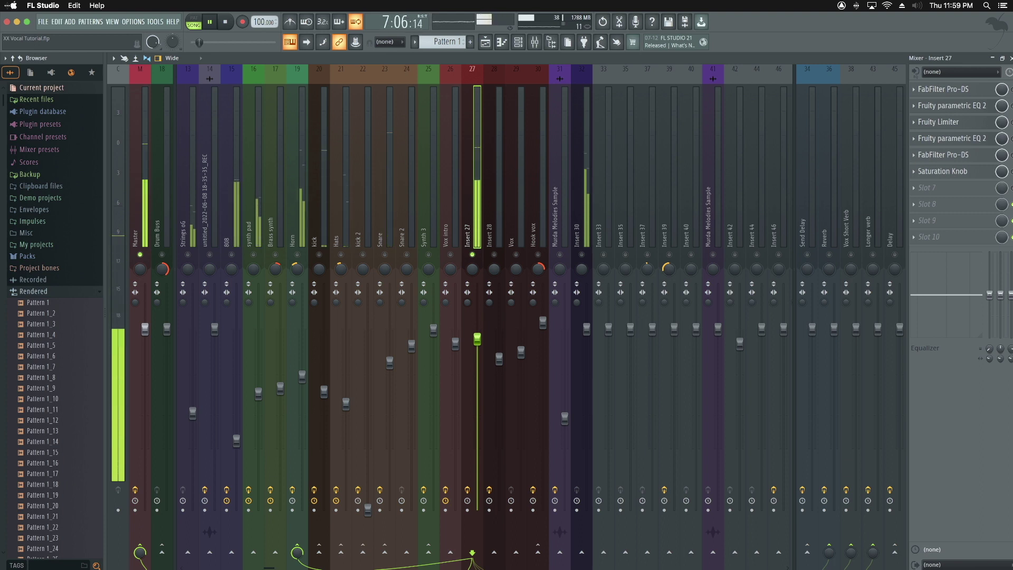
pyautogui.press('space')
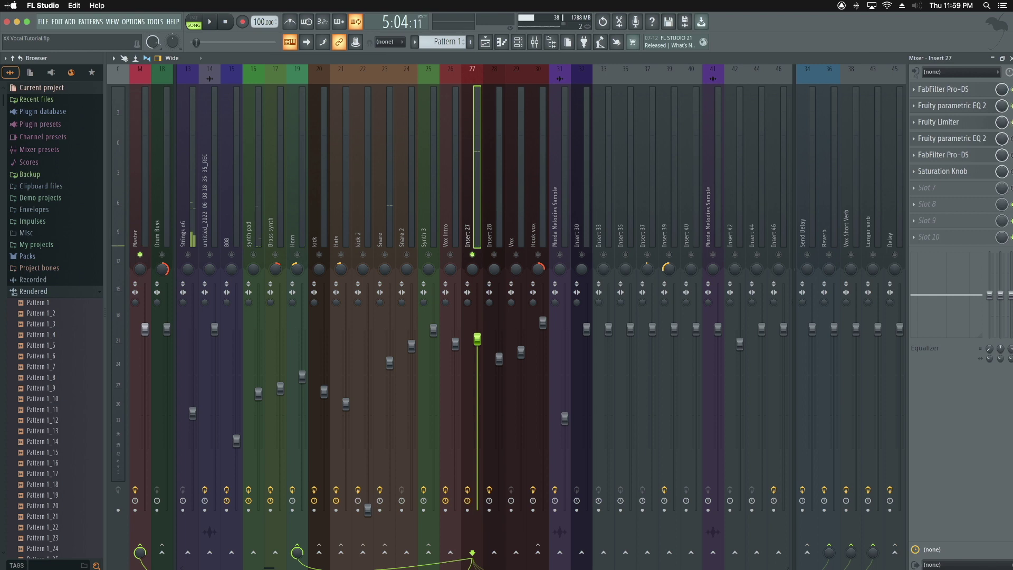
pyautogui.press('space')
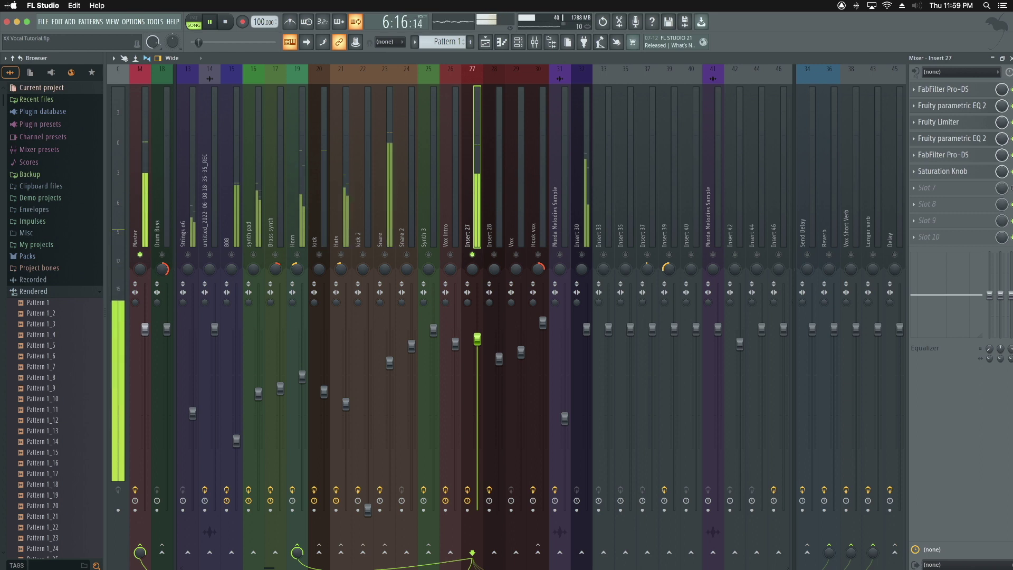
pyautogui.press('space')
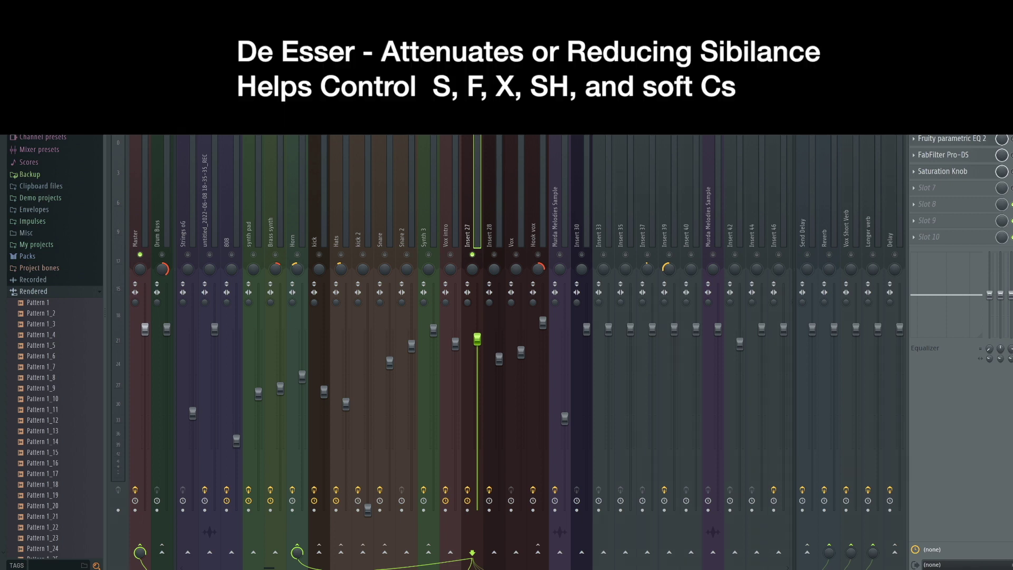
# Examine the first FabFilter Pro-DS on Insert 27 during playback and close it.
pyautogui.press('space')
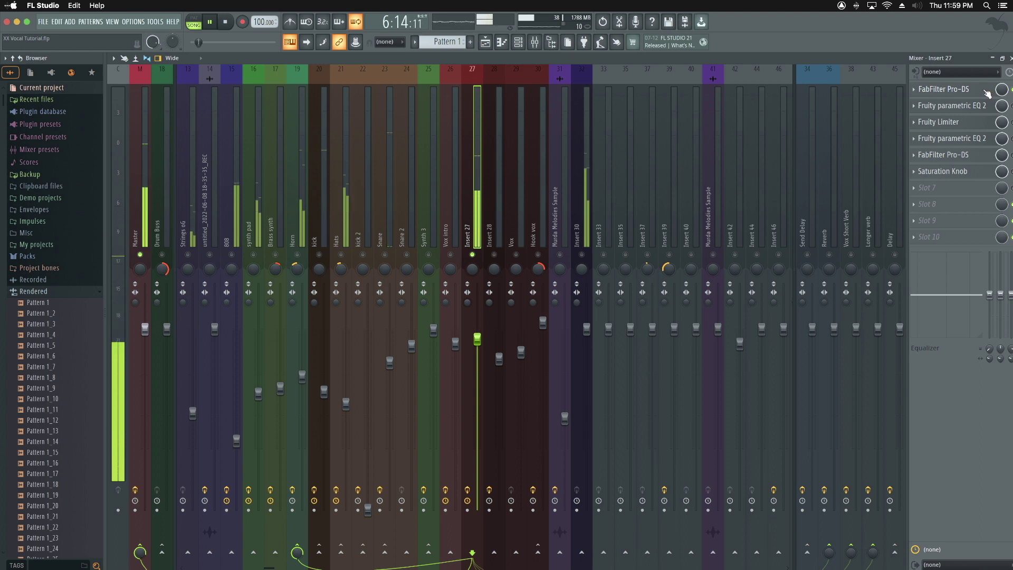
pyautogui.click(949, 90)
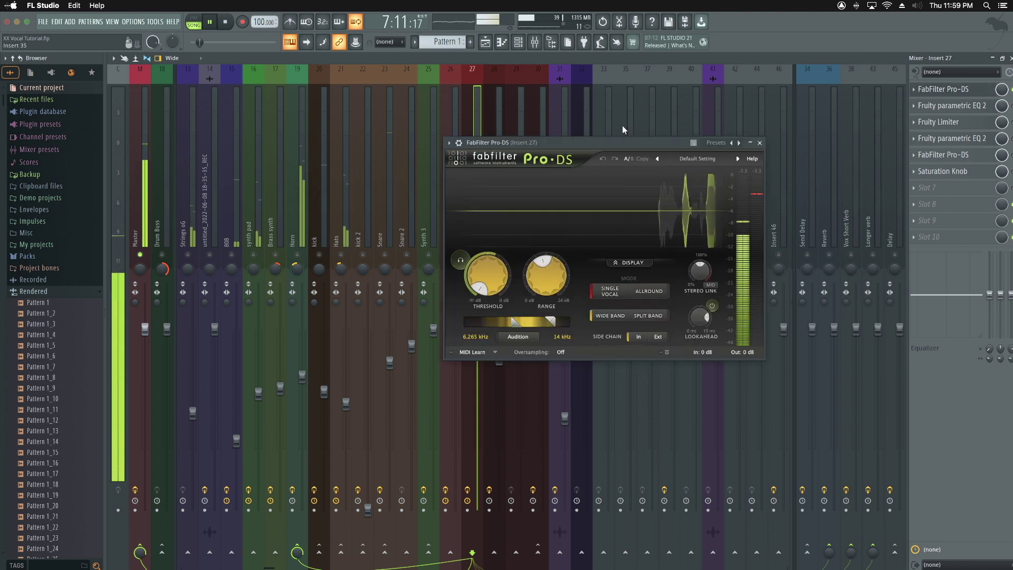
pyautogui.press('space')
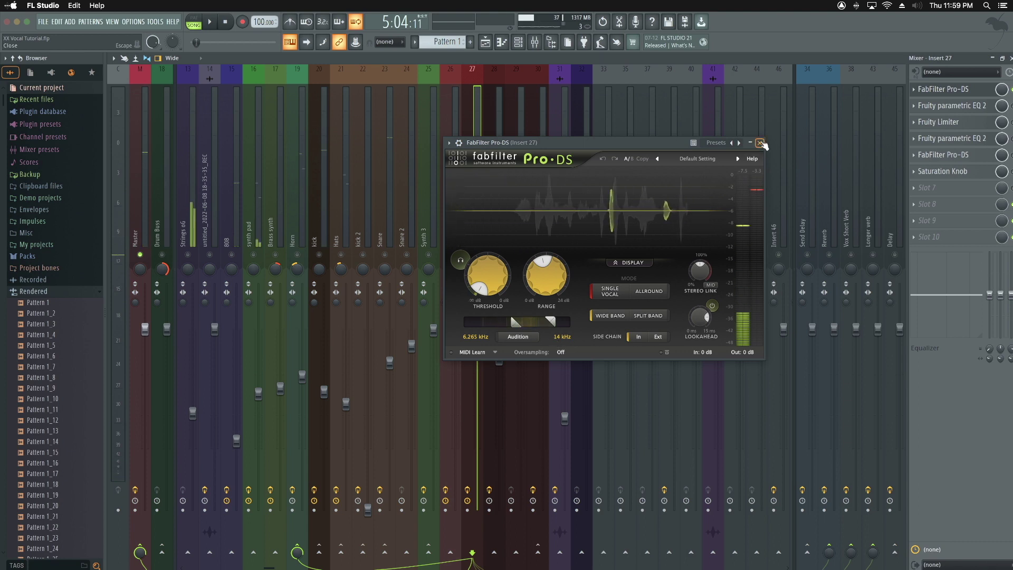
pyautogui.click(760, 143)
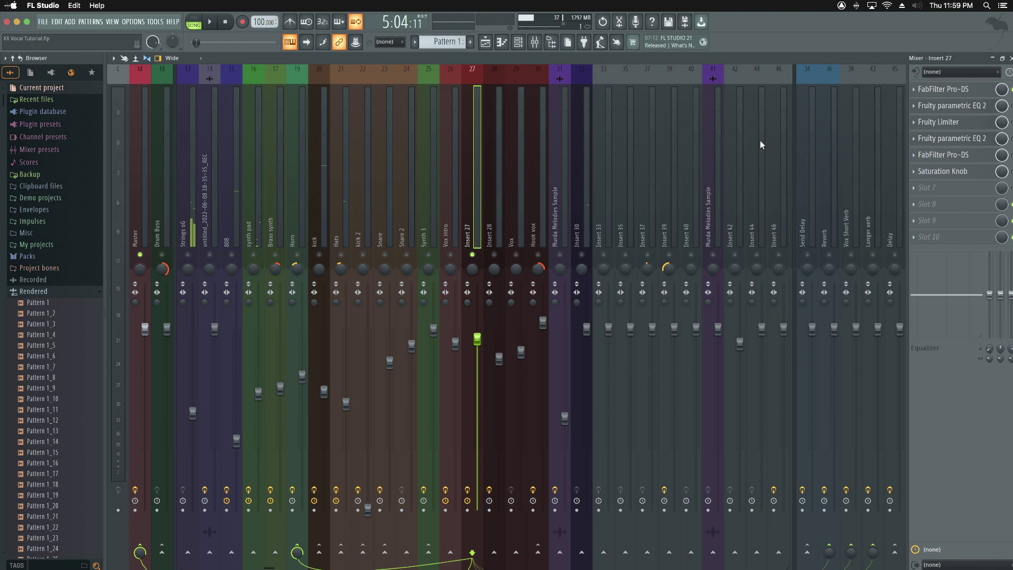
# Open the Fruity parametric EQ 2 in slot 2 of Insert 27 and disable all its bands during playback.
pyautogui.click(963, 105)
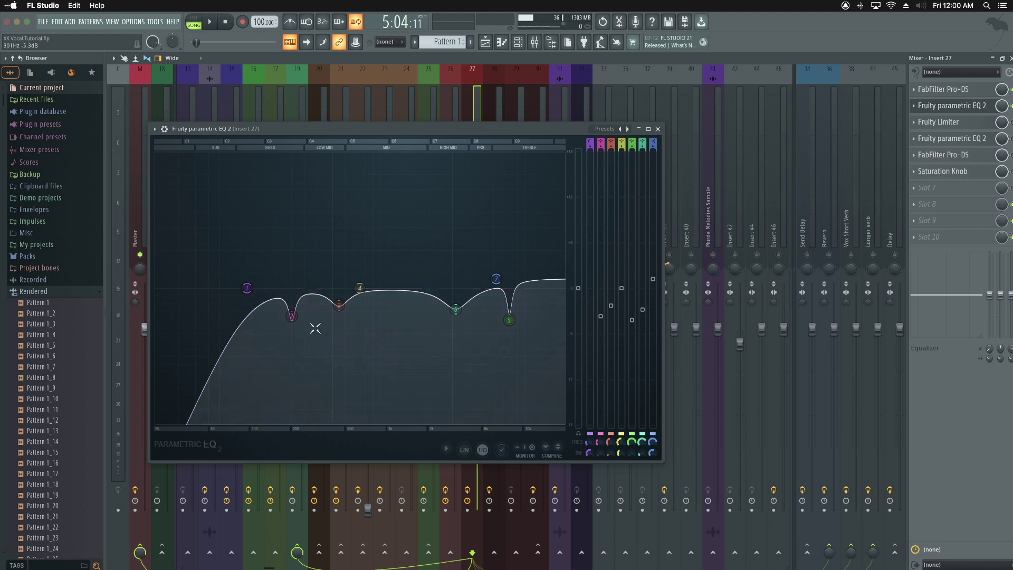
pyautogui.press('space')
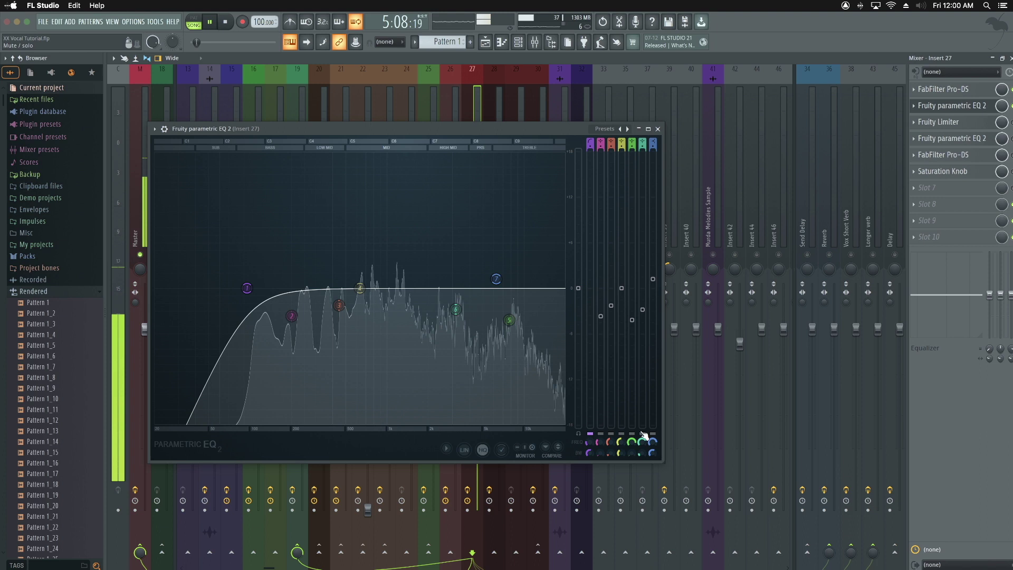
pyautogui.click(592, 434)
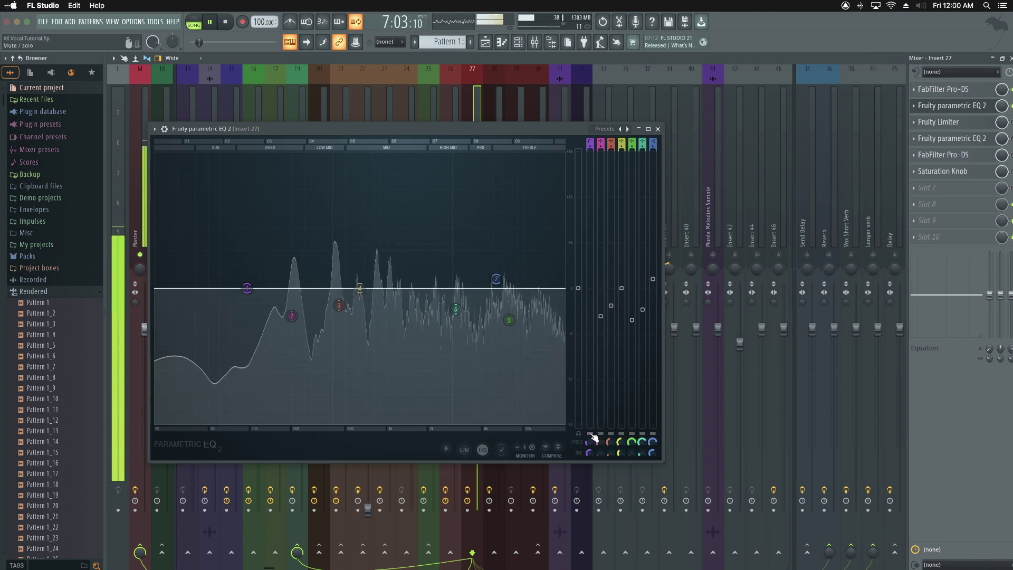
# Re-enable bands 1 and 2 of the EQ in slot 2 one at a time, playing the section after each.
pyautogui.click(593, 435)
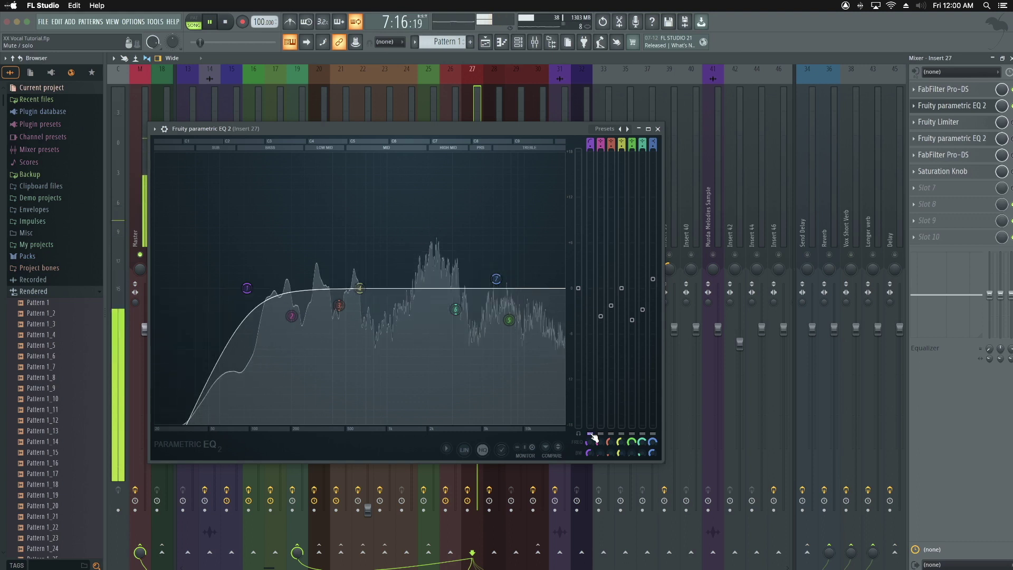
pyautogui.press('space')
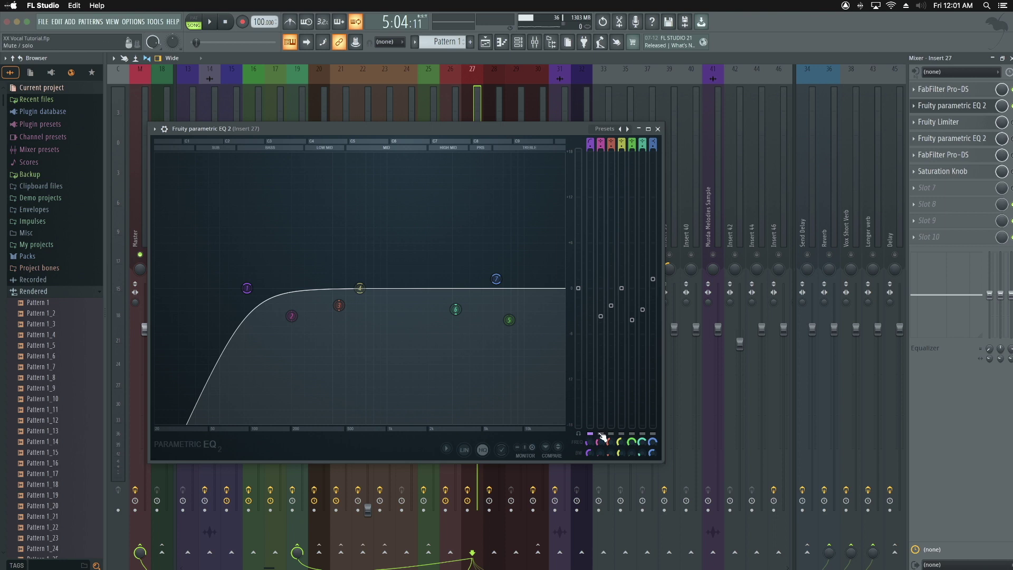
pyautogui.press('space')
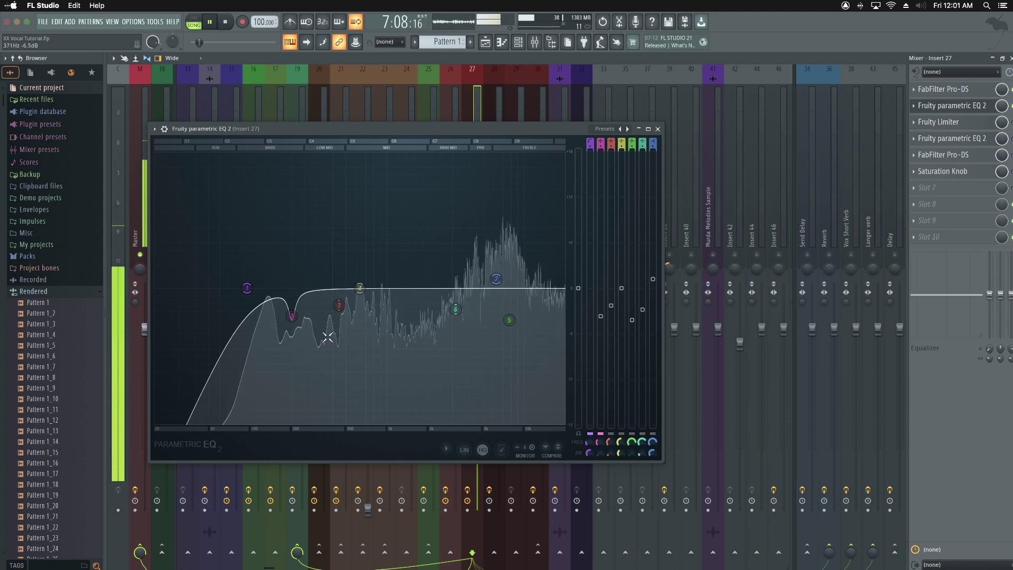
pyautogui.press('space')
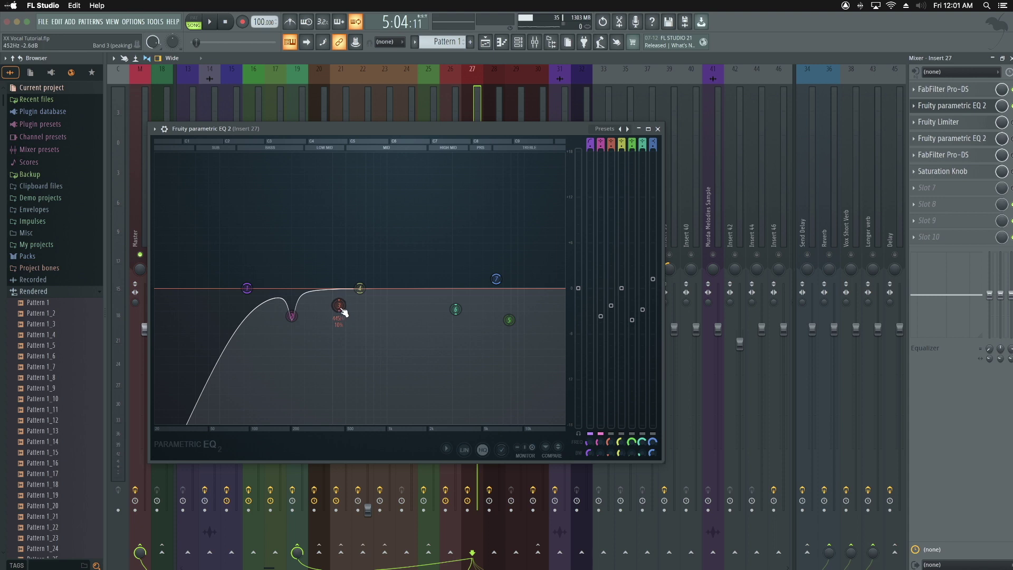
# Re-enable band 3 of the EQ and play the section to hear the low-mid cut.
pyautogui.click(612, 433)
pyautogui.press('space')
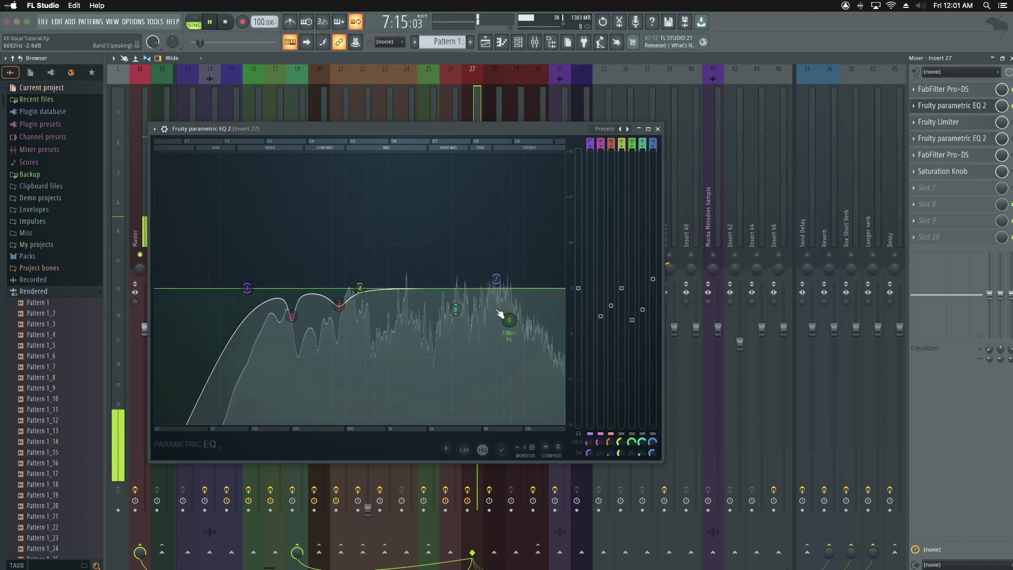
pyautogui.press('space')
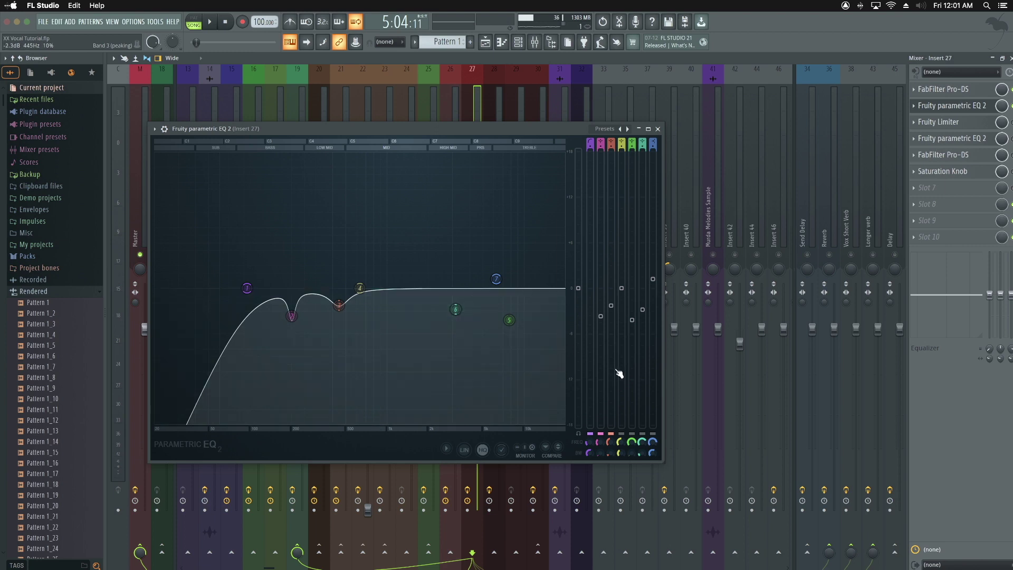
# Re-enable bands 4 and 6 of the EQ and play the section with both active.
pyautogui.click(632, 433)
pyautogui.click(643, 433)
pyautogui.press('space')
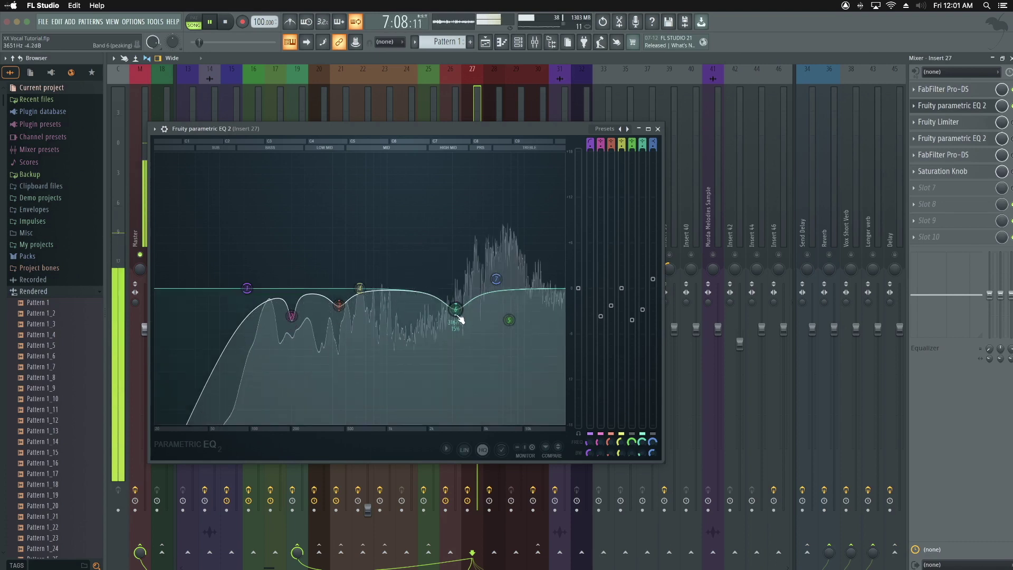
pyautogui.press('space')
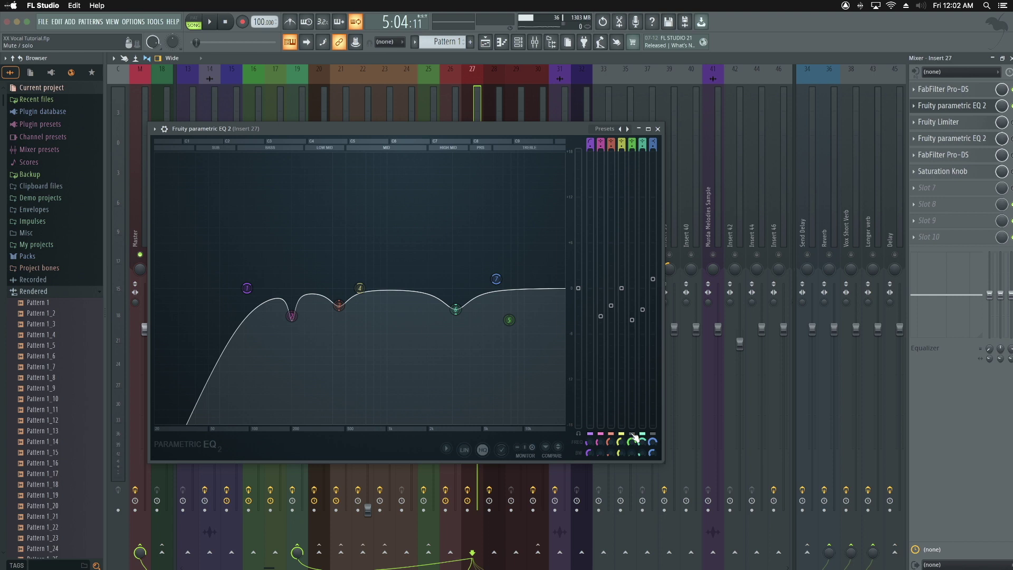
# Re-enable bands 7 and 5 of the EQ, audition each during playback, and close the EQ.
pyautogui.click(633, 434)
pyautogui.click(653, 434)
pyautogui.press('space')
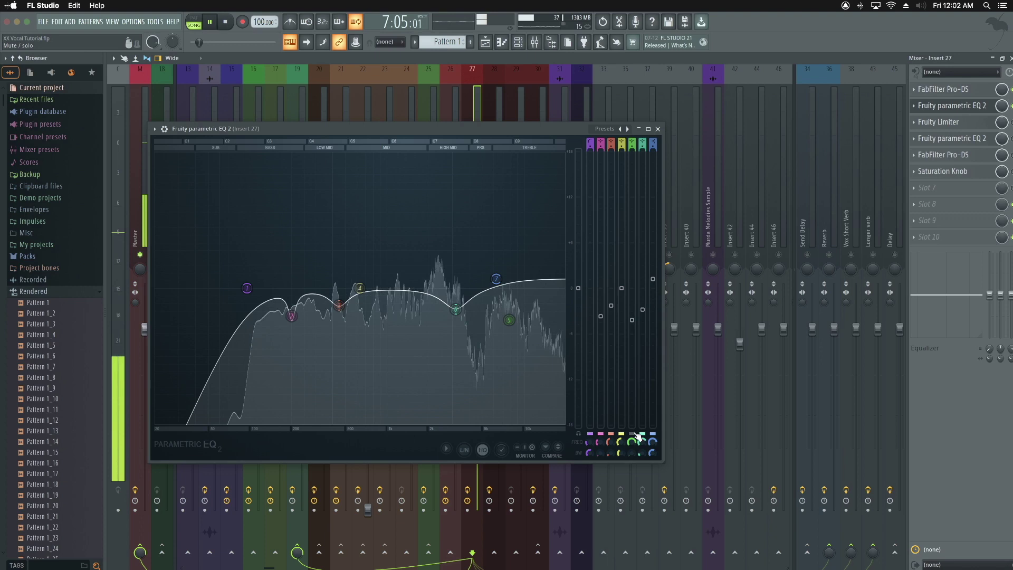
pyautogui.press('space')
pyautogui.click(637, 435)
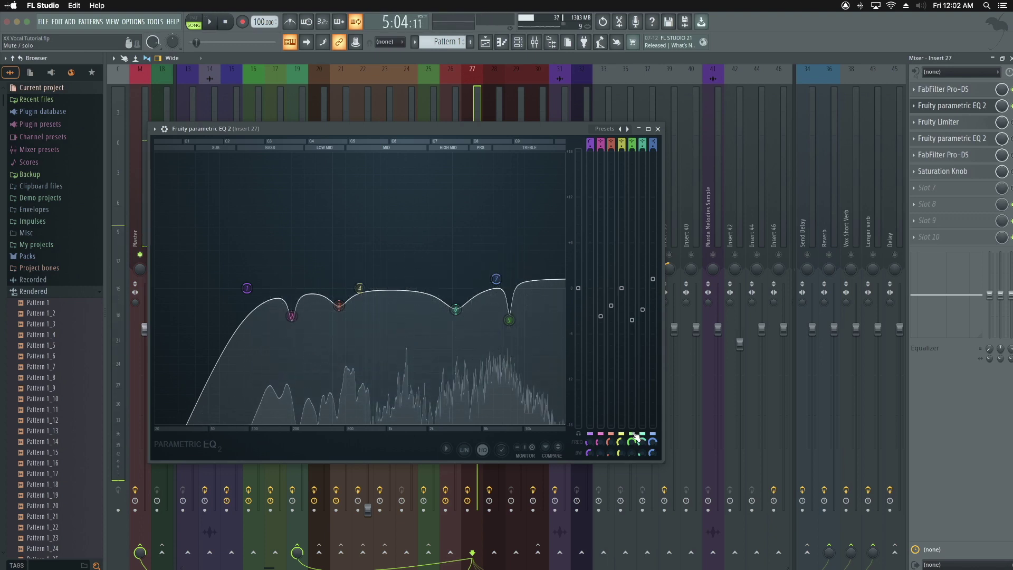
pyautogui.press('space')
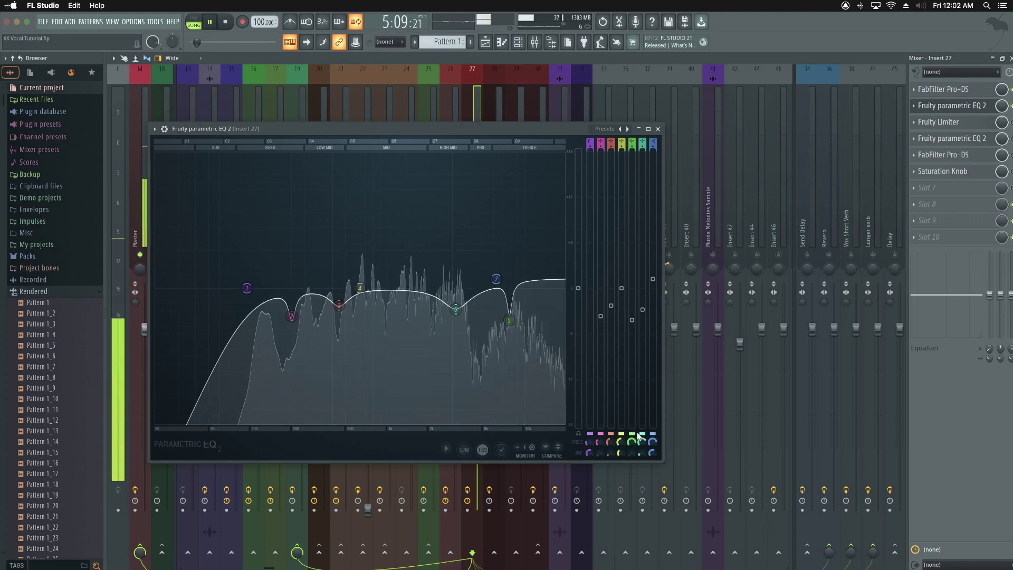
pyautogui.click(658, 129)
pyautogui.press('space')
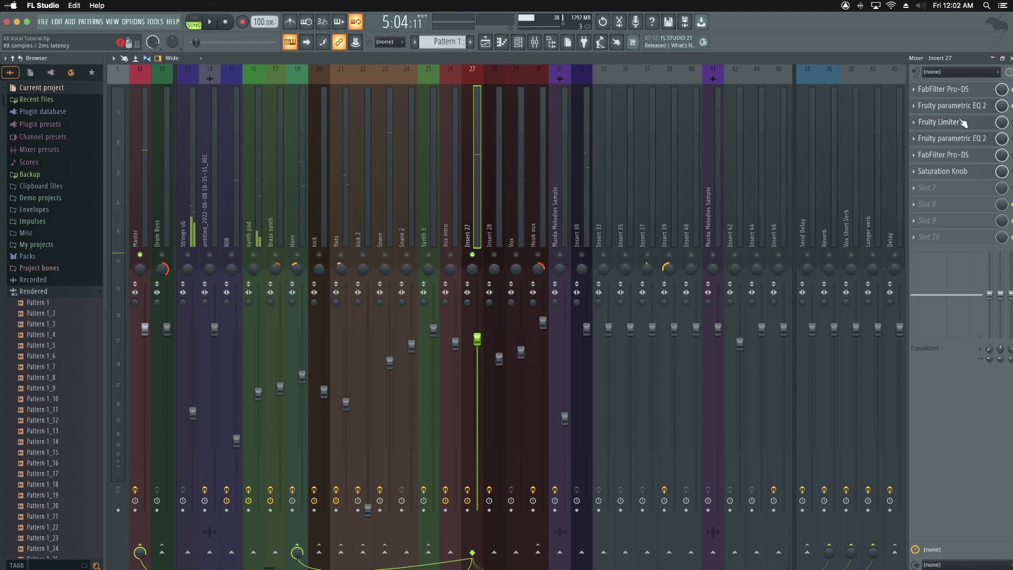
# Open the Fruity Limiter on Insert 27 and replay the section to examine how its compression affects the vocal.
pyautogui.click(968, 123)
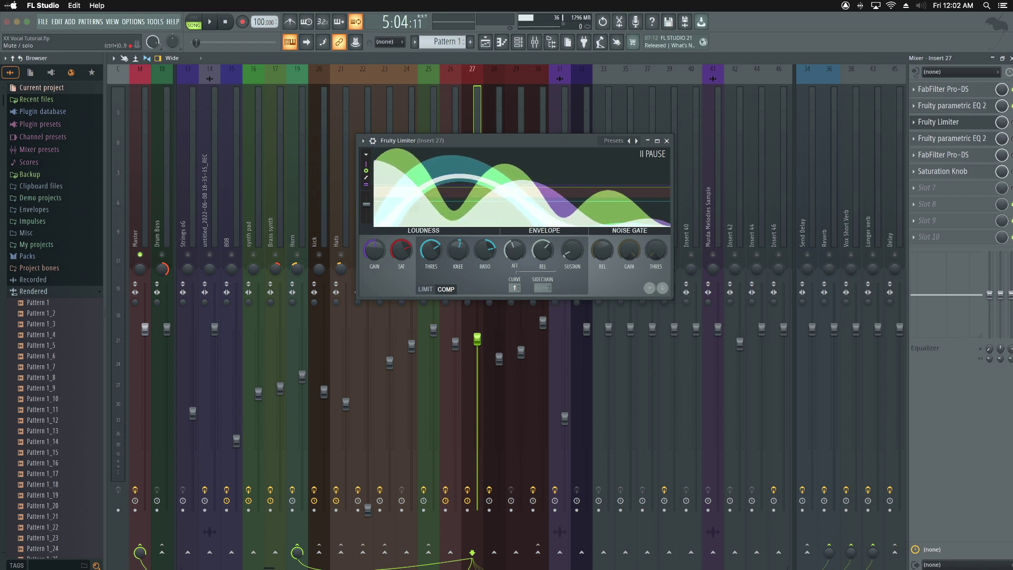
pyautogui.press('space')
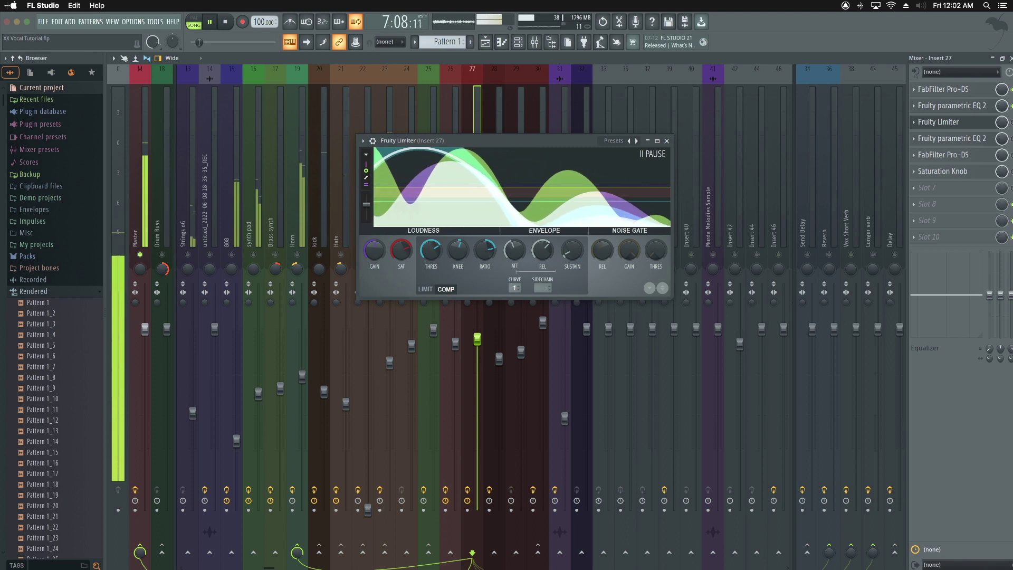
pyautogui.press('space')
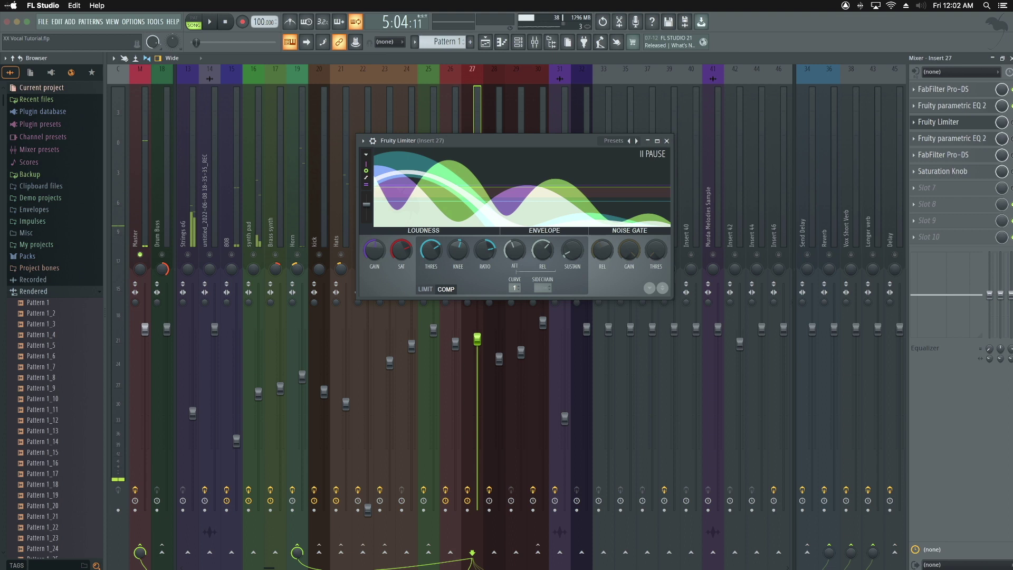
pyautogui.press('space')
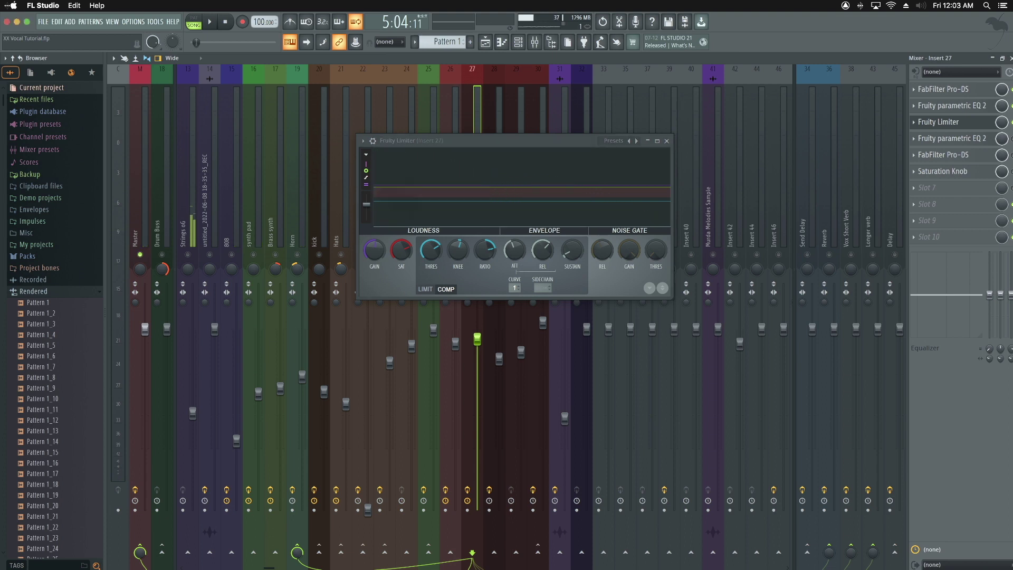
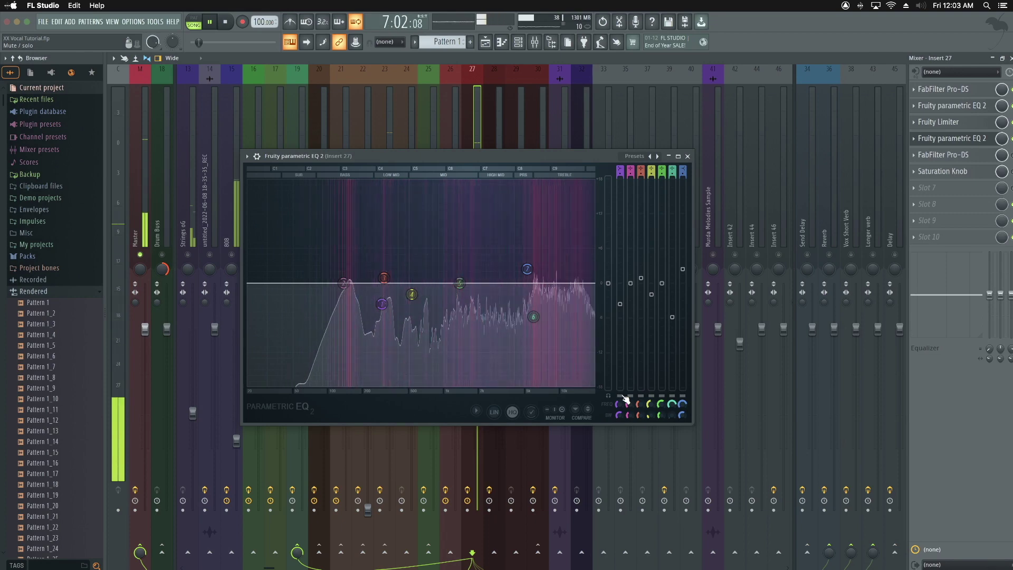
# Re-enable bands 1 and 3 of the Fruity parametric EQ 2 in slot 4 one at a time, playing the section after each.
pyautogui.press('space')
pyautogui.click(620, 396)
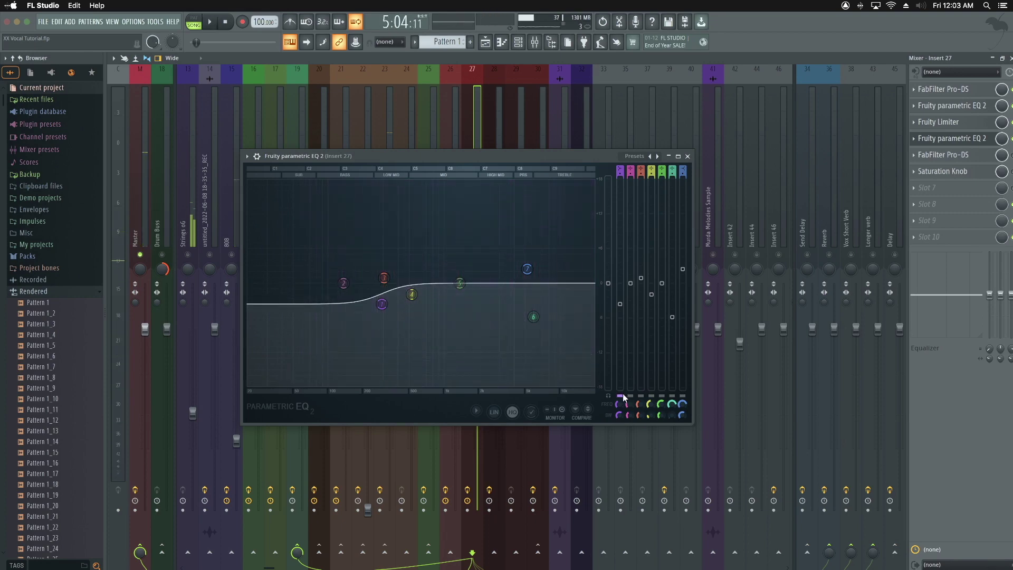
pyautogui.press('space')
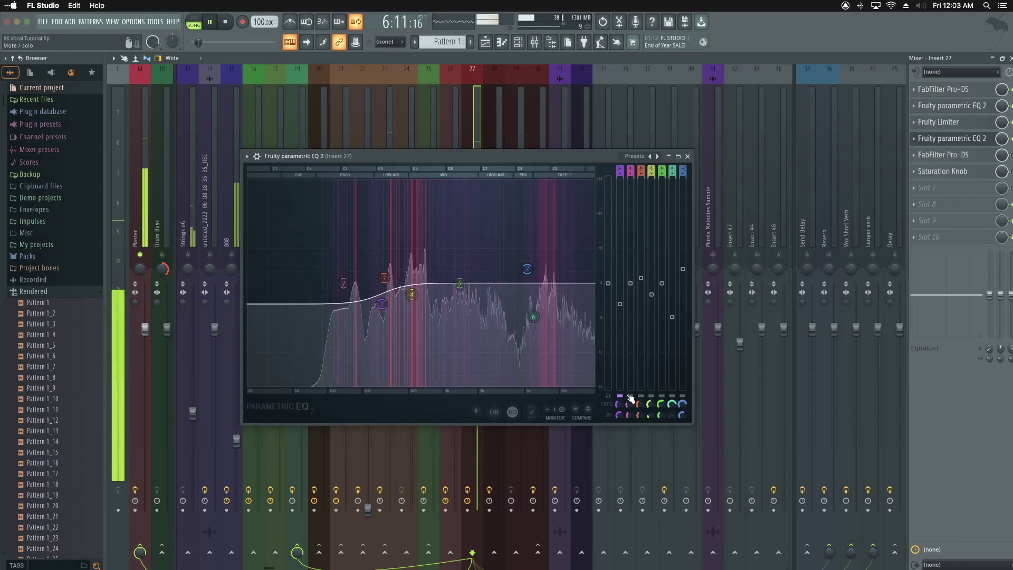
pyautogui.press('space')
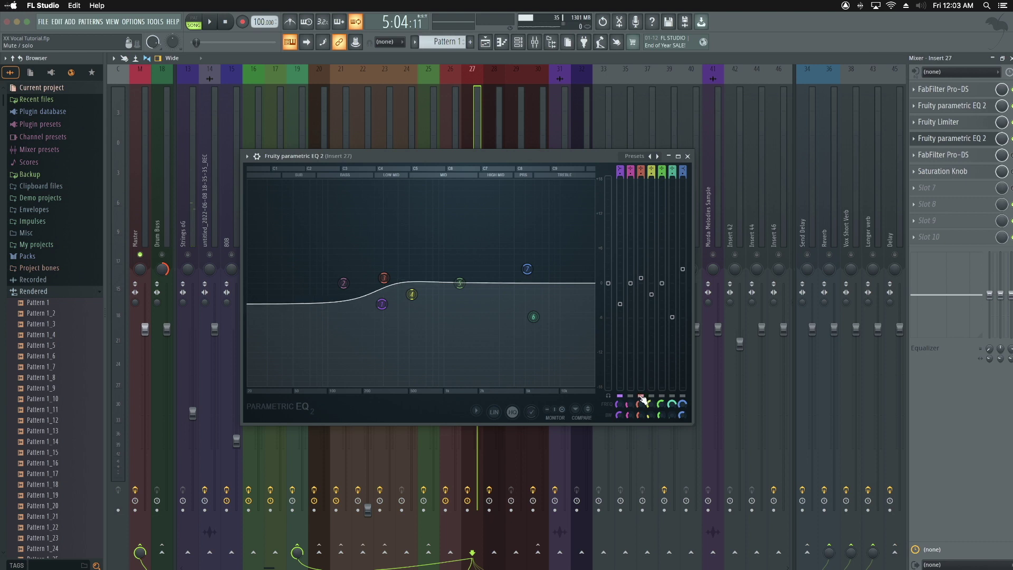
pyautogui.press('space')
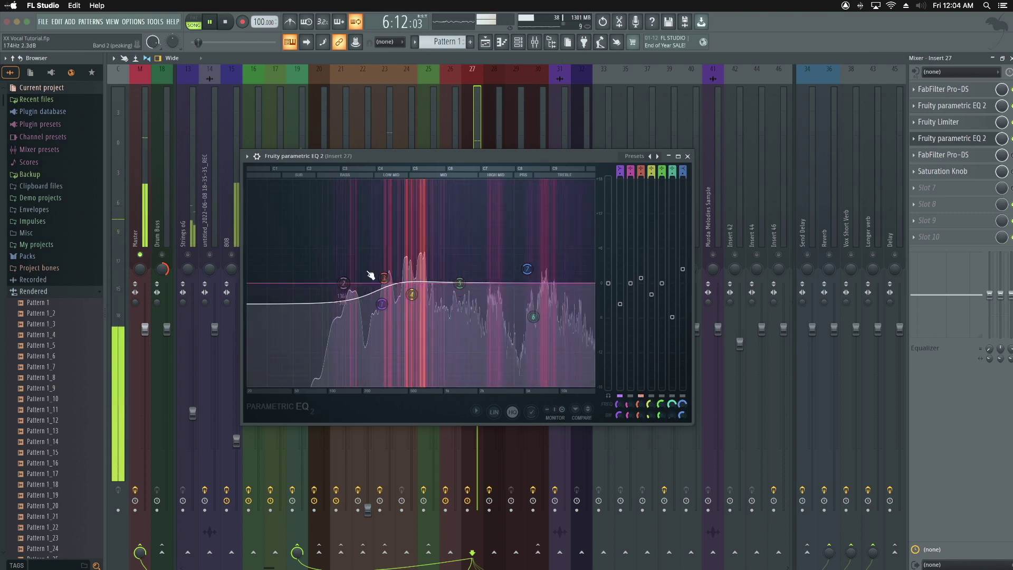
pyautogui.press('space')
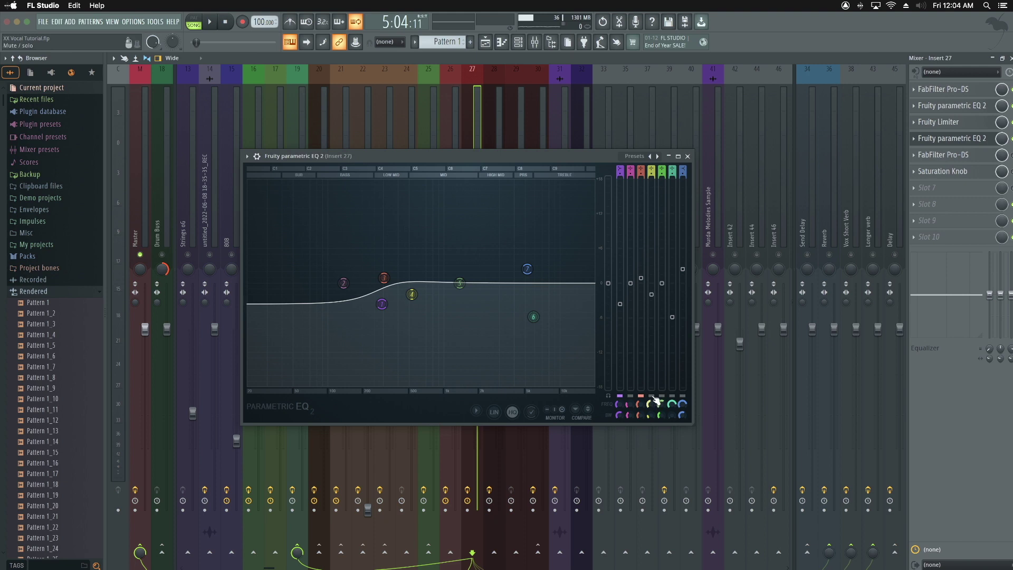
# Compare the section with band 4 on and off, keep it enabled, and re-enable and audition band 7.
pyautogui.press('space')
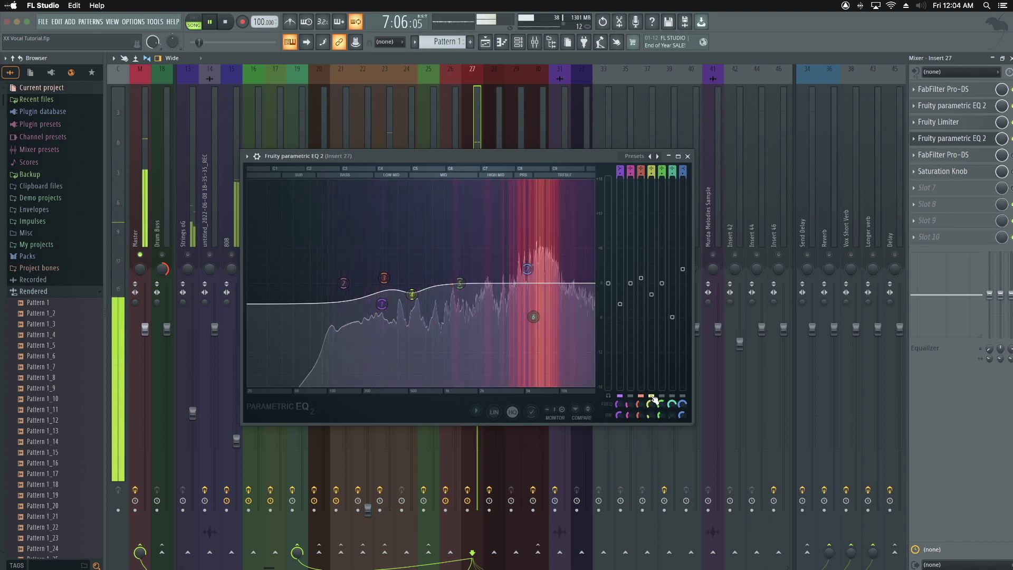
pyautogui.press('space')
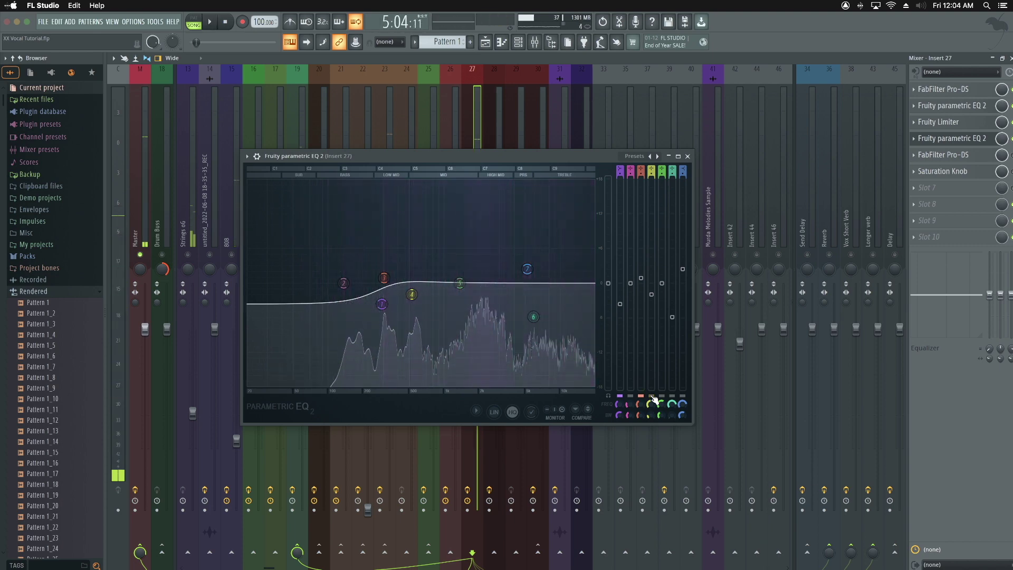
pyautogui.press('space')
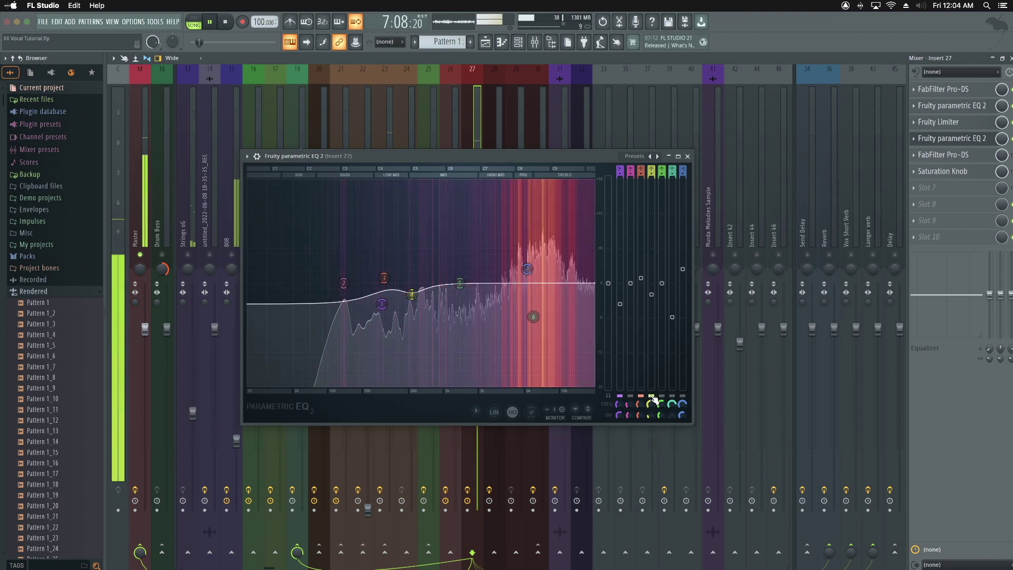
pyautogui.press('space')
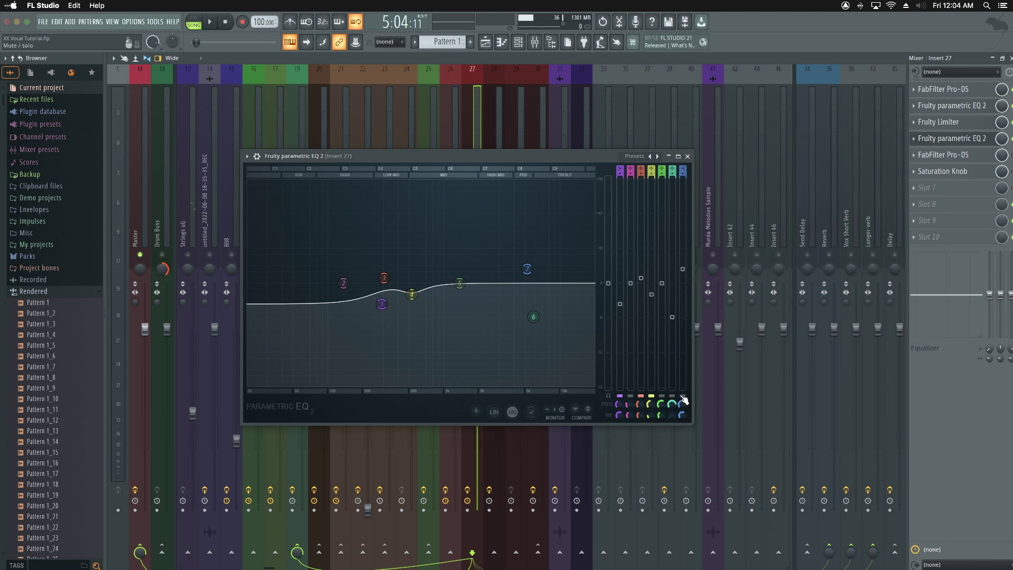
pyautogui.press('space')
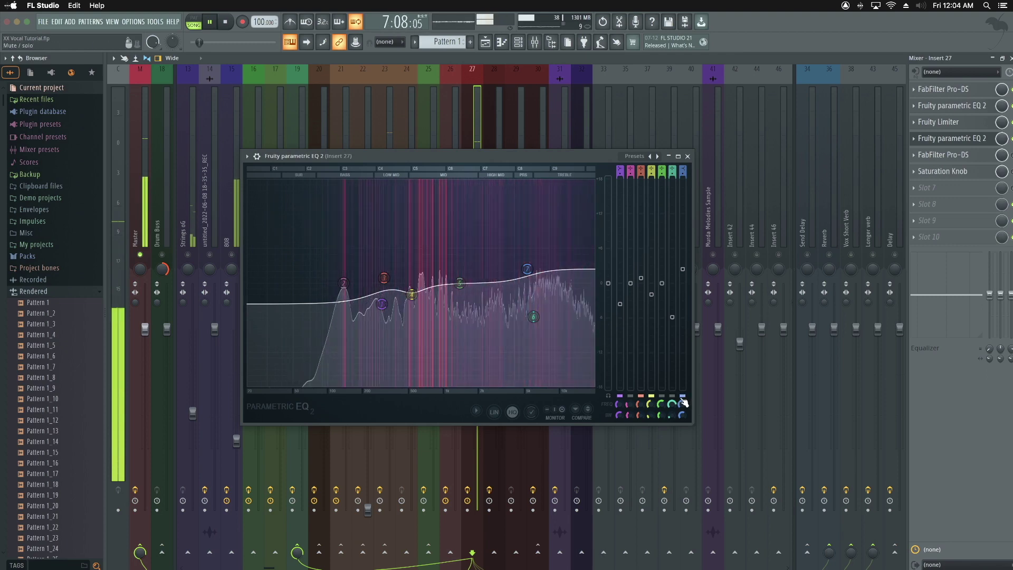
pyautogui.press('space')
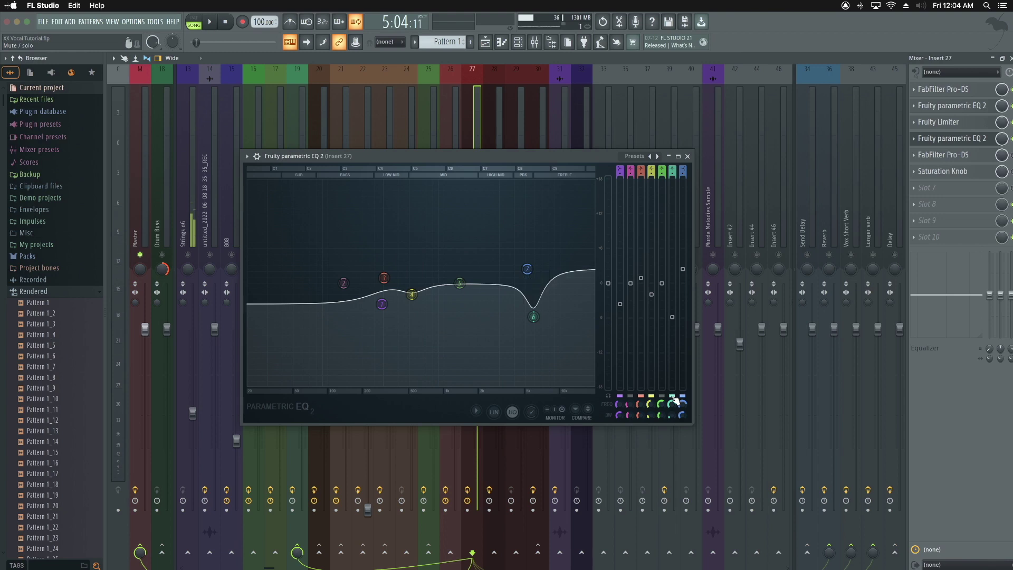
# Audition the re-enabled band 6, narrow its bandwidth to 6% during playback, and close the EQ.
pyautogui.press('space')
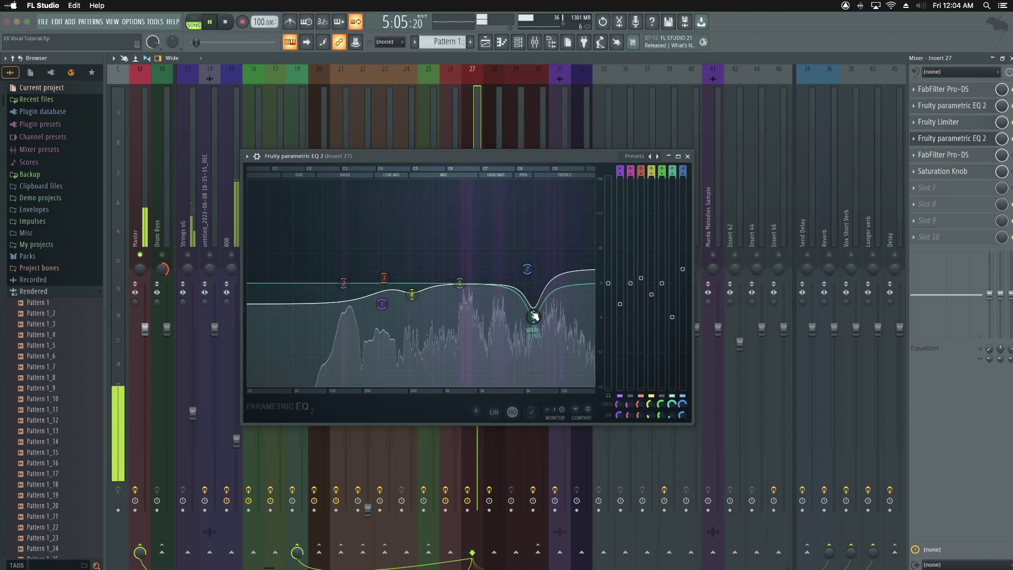
pyautogui.scroll(2, 534, 316)
pyautogui.scroll(-5, 533, 317)
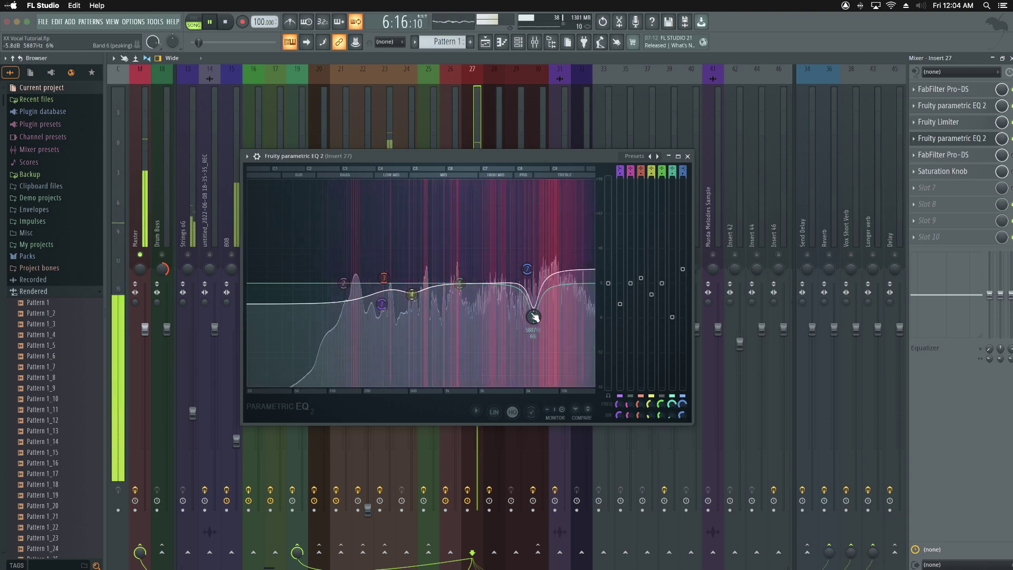
pyautogui.click(687, 157)
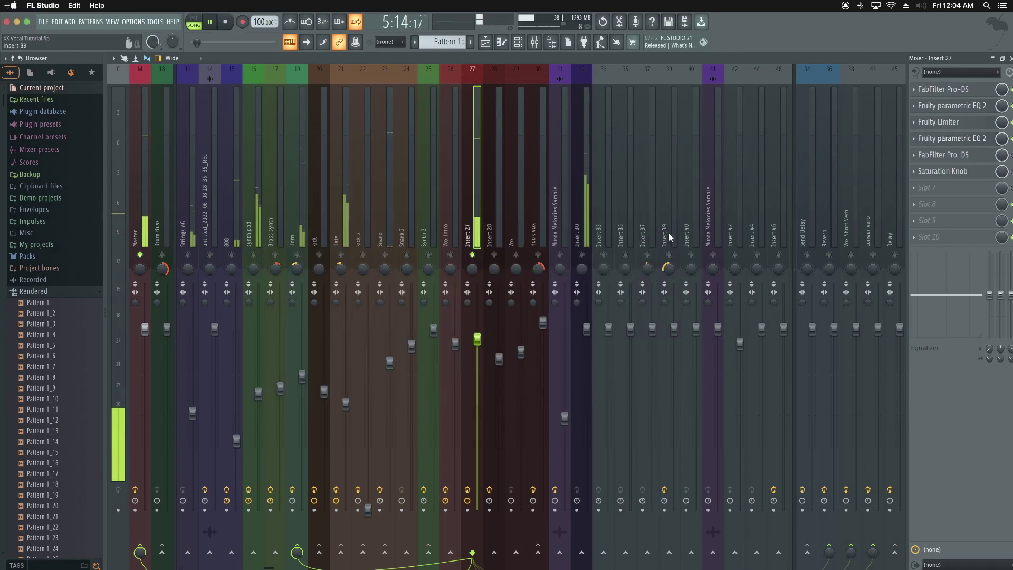
# Replay the section to compare the Insert 27 vocal with the second FabFilter Pro-DS muted and active.
pyautogui.press('space')
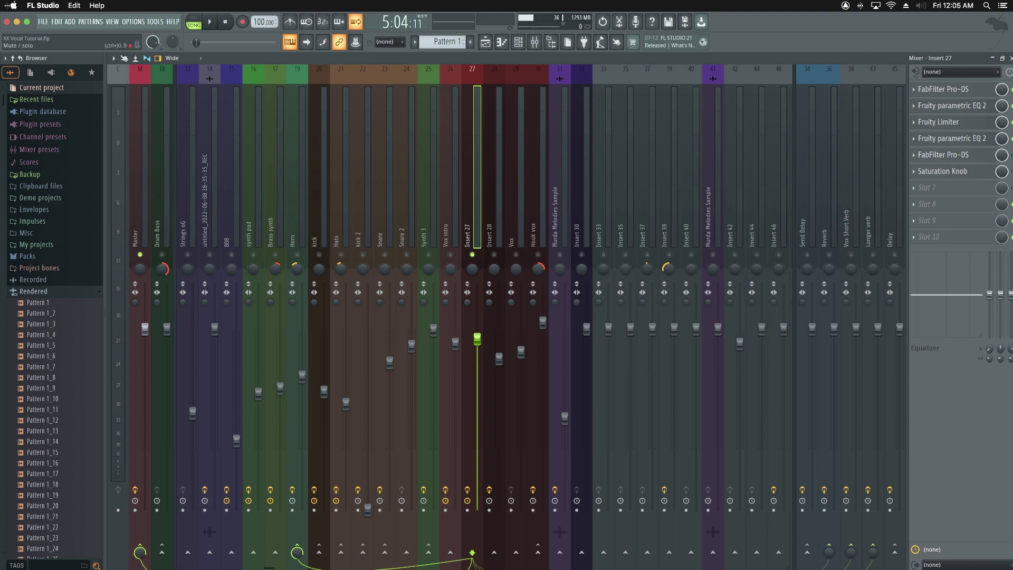
pyautogui.press('space')
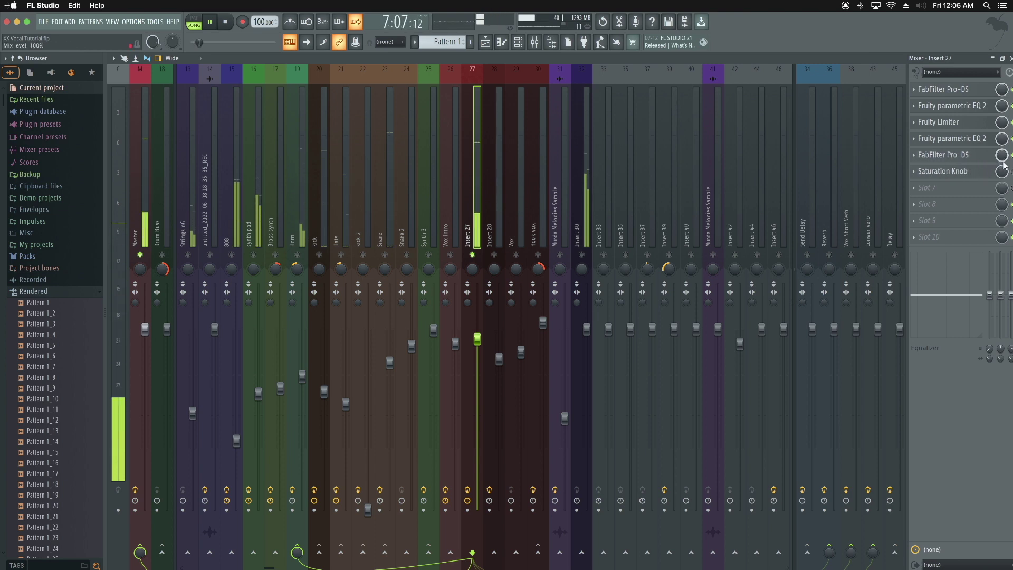
pyautogui.press('space')
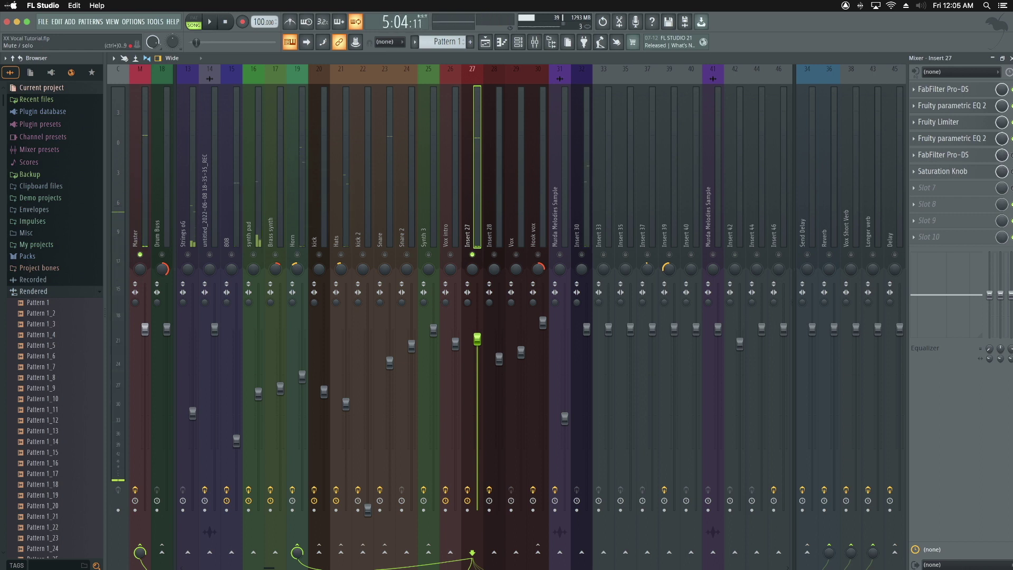
pyautogui.press('space')
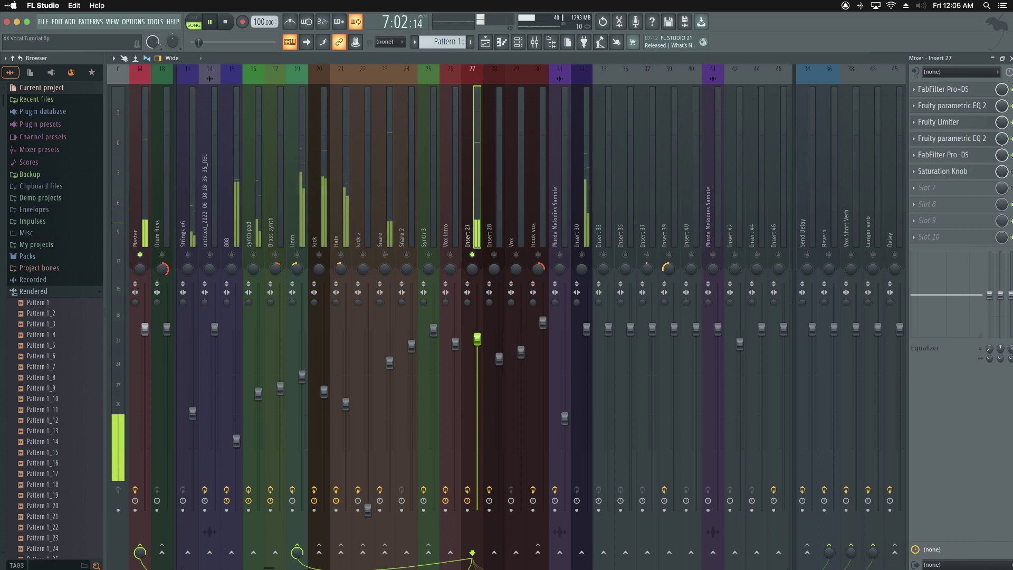
# Check the Saturation Knob settings on Insert 27, close the plugin, and play the section twice to audition the vocal.
pyautogui.press('space')
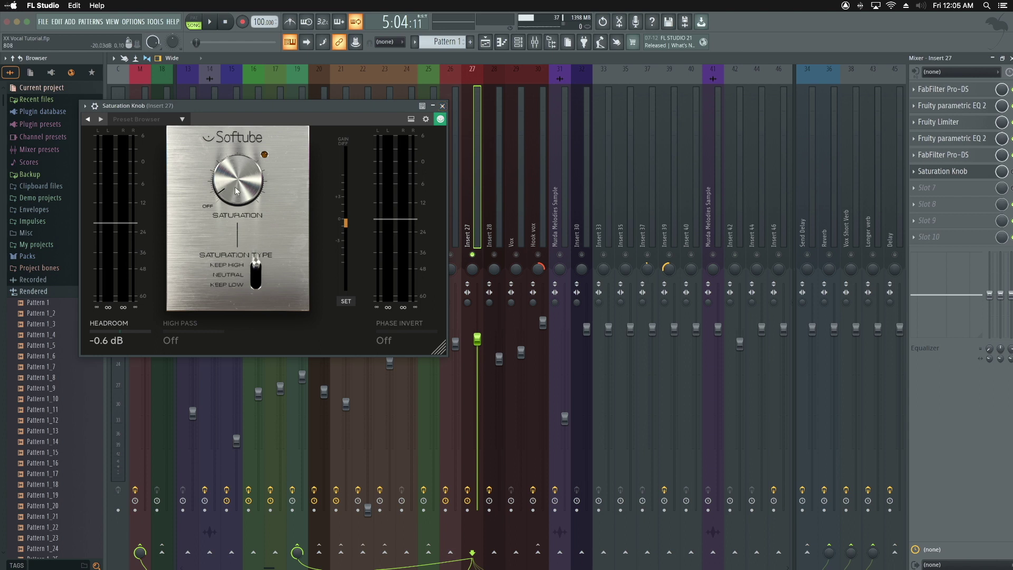
pyautogui.click(442, 106)
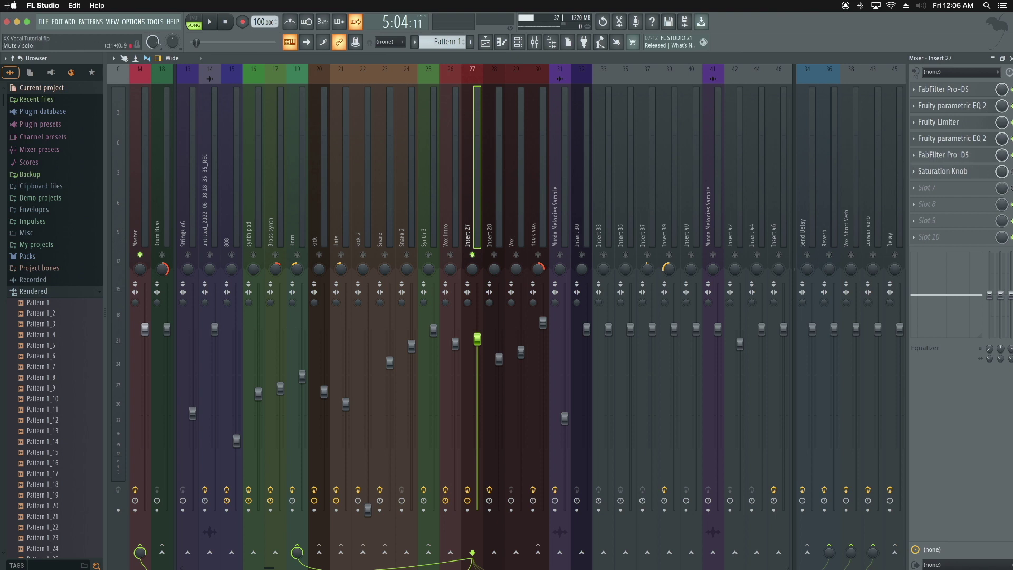
pyautogui.press('space')
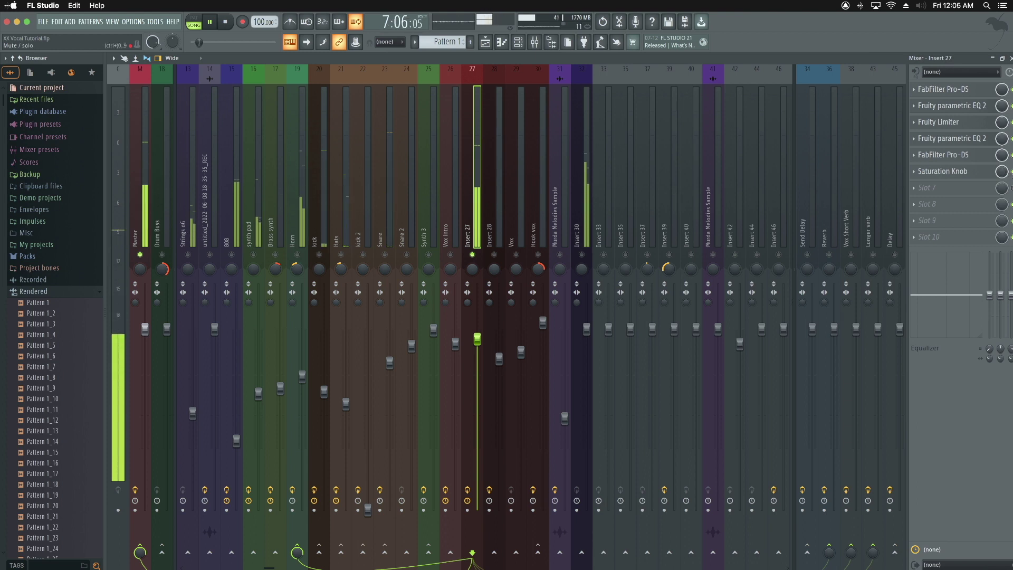
pyautogui.press('space')
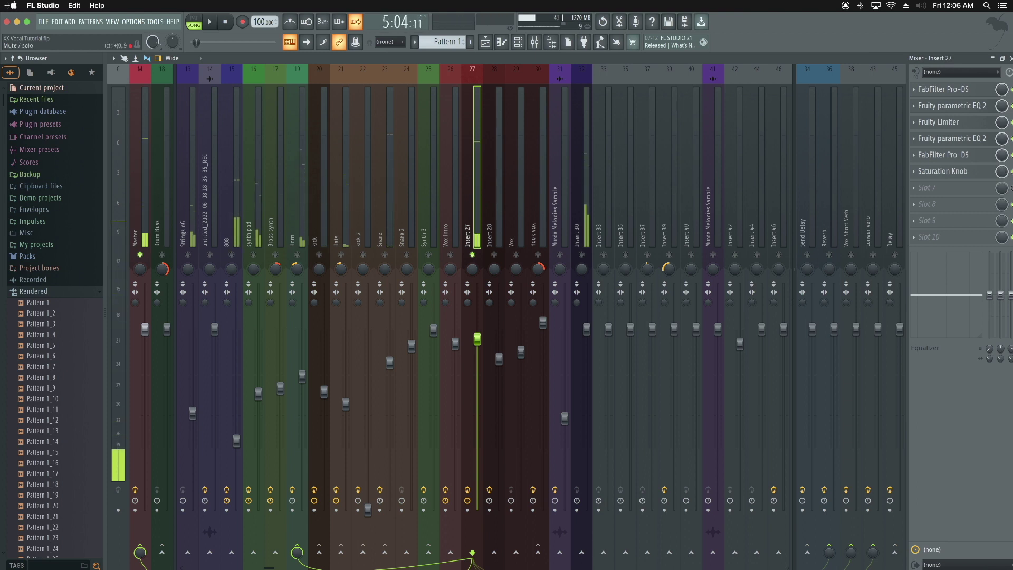
pyautogui.press('space')
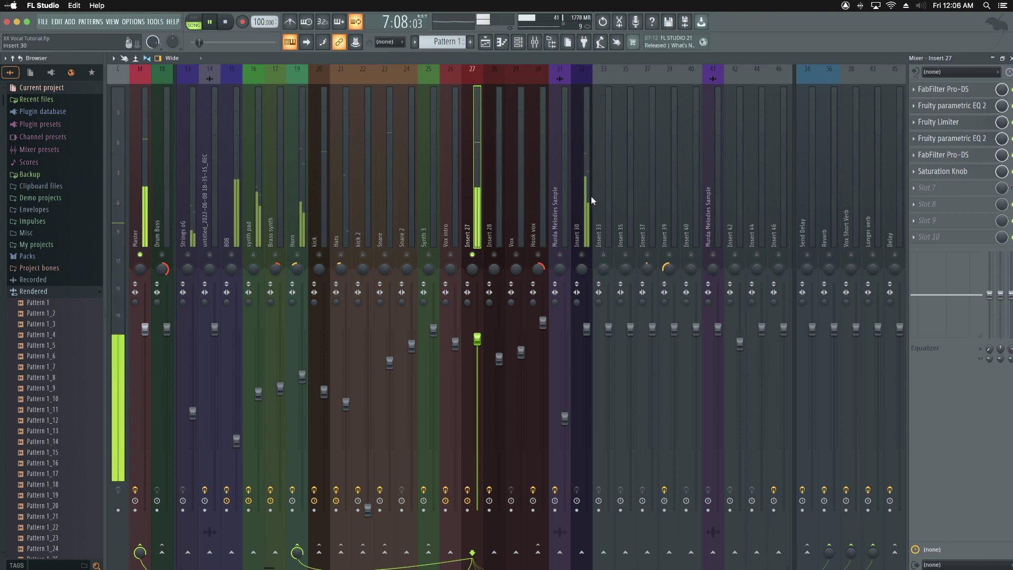
pyautogui.press('space')
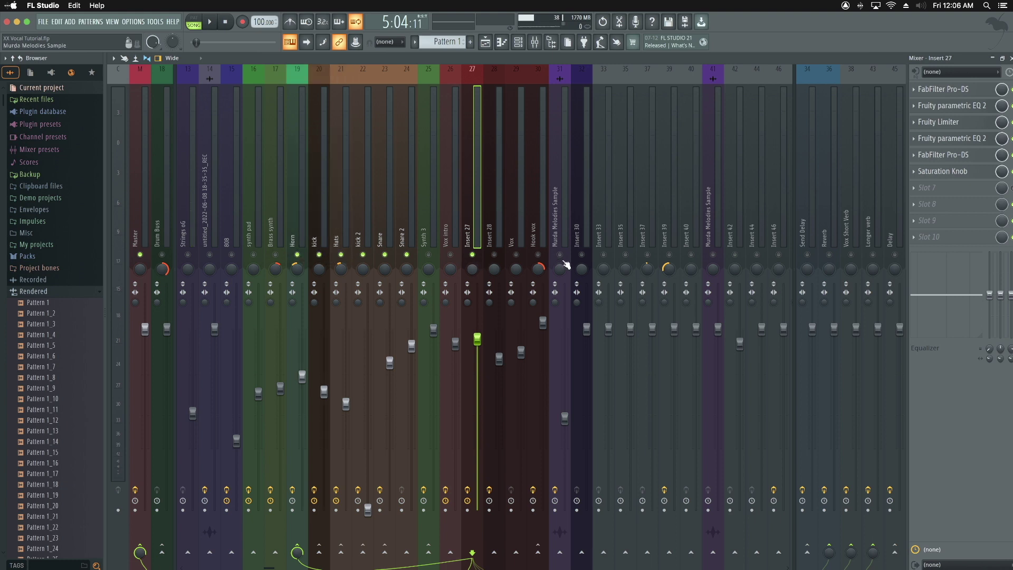
# Unmute the Horn, kick, Hats, snare, Murda Melodies Sample and 808 tracks, and play the section with the Insert 27 vocal.
pyautogui.press('space')
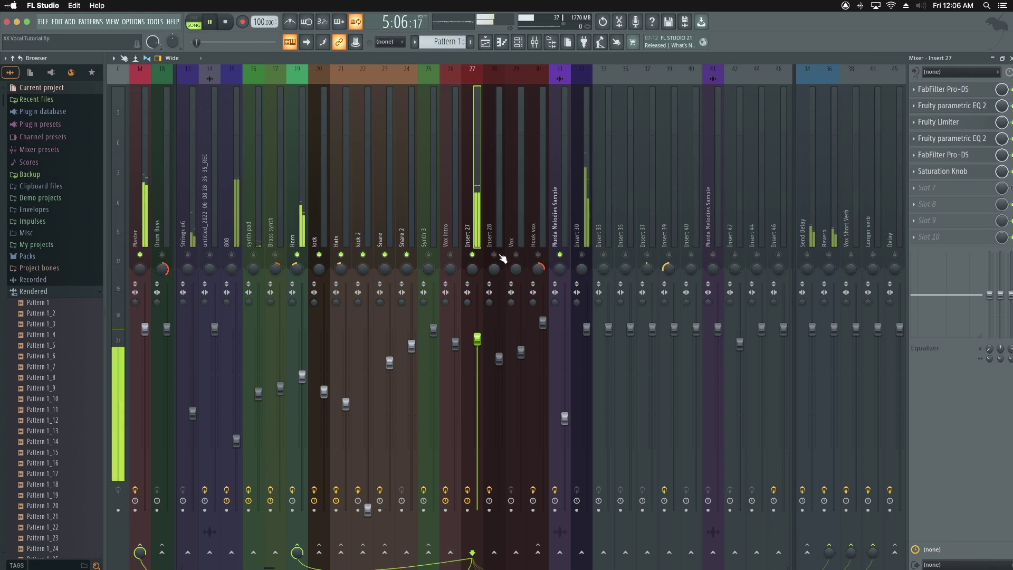
pyautogui.click(231, 254)
pyautogui.click(363, 254)
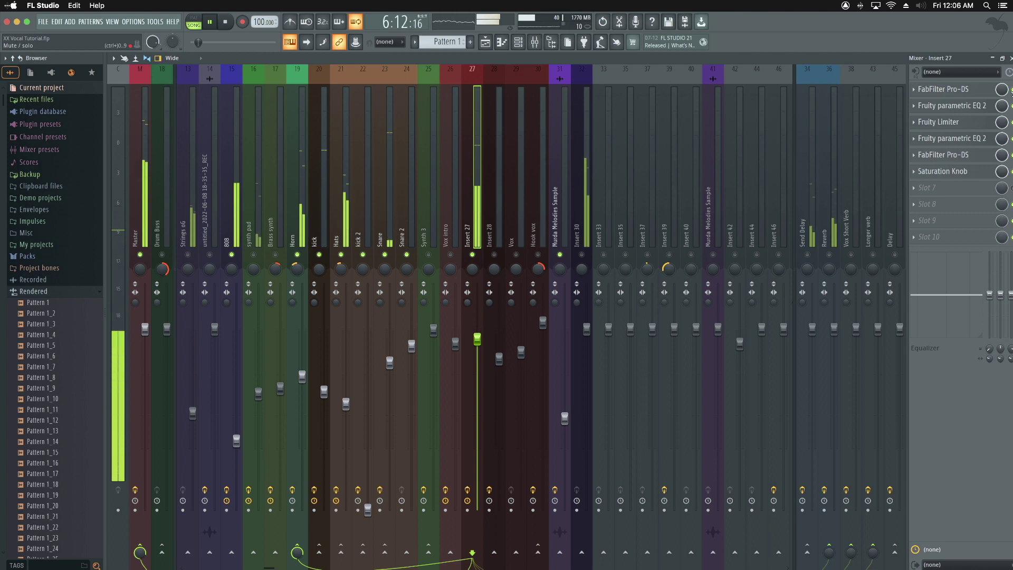
pyautogui.press('space')
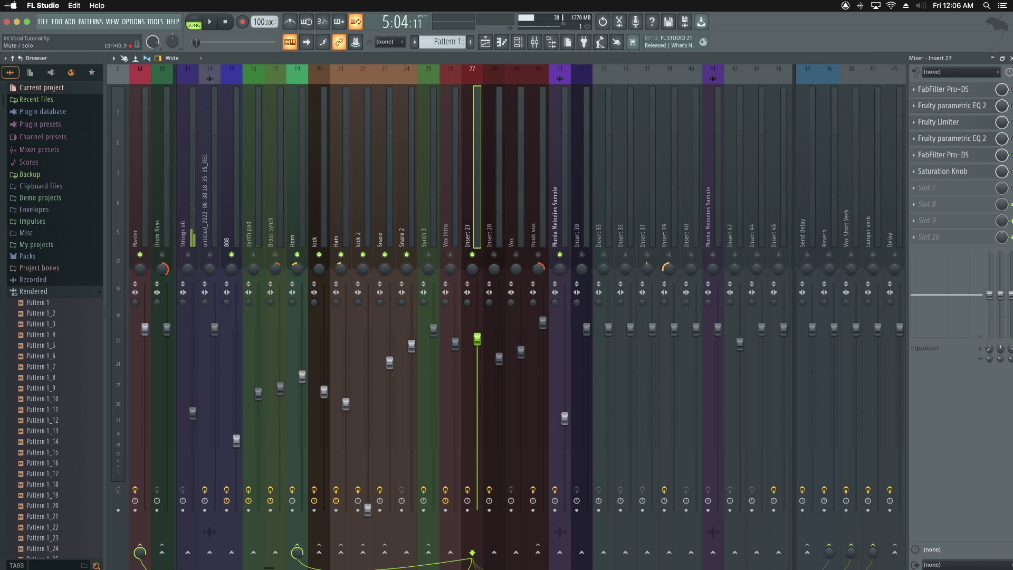
# Compare the Insert 27 vocal in the beat with its effects chain bypassed and active, replaying the same section each time.
pyautogui.press('space')
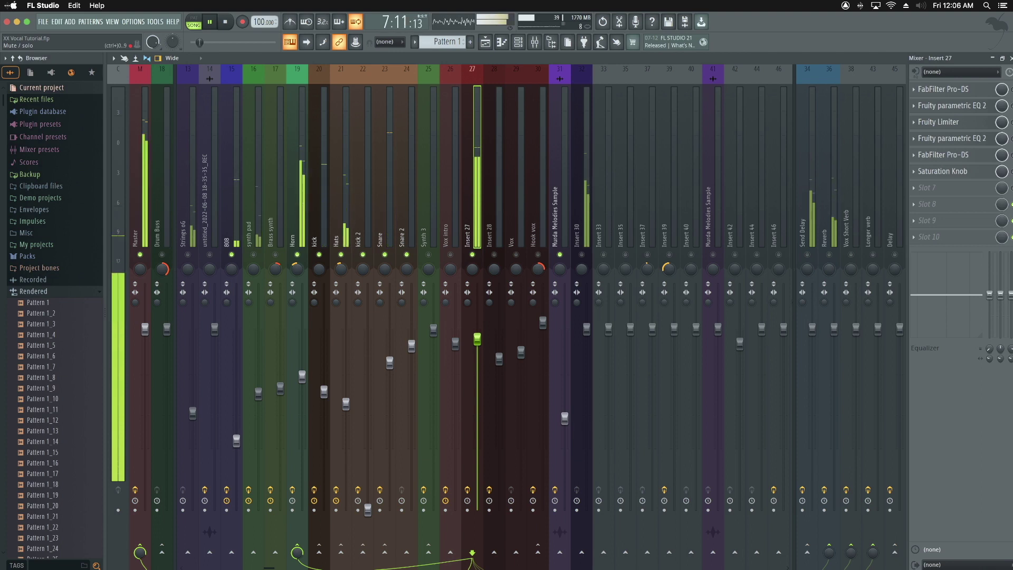
pyautogui.press('space')
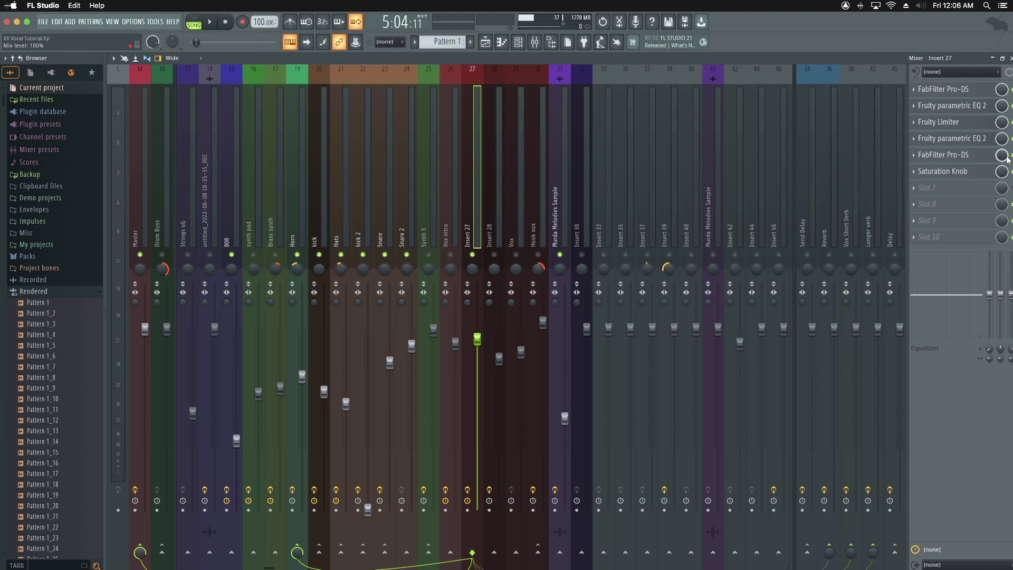
pyautogui.press('space')
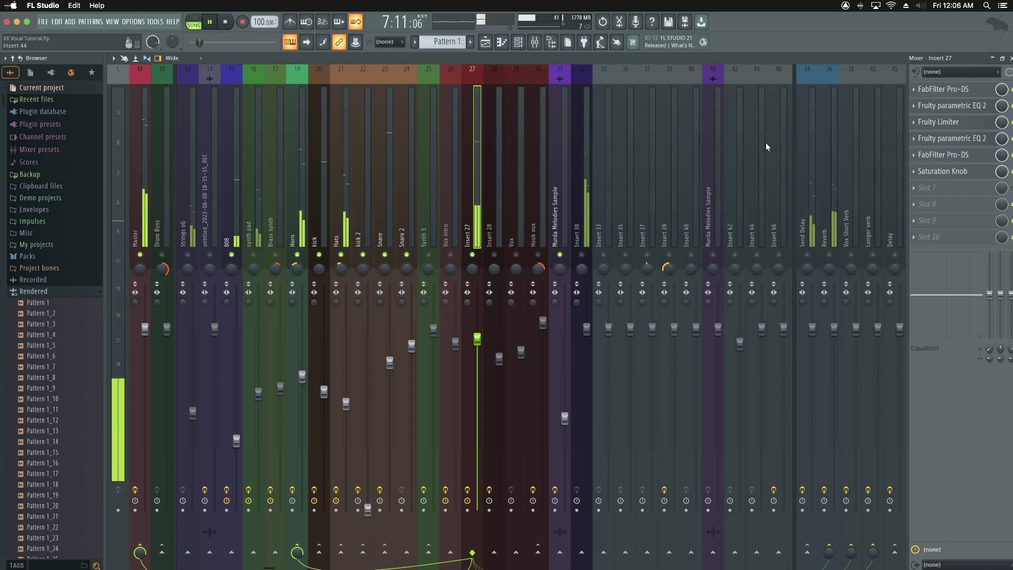
pyautogui.press('space')
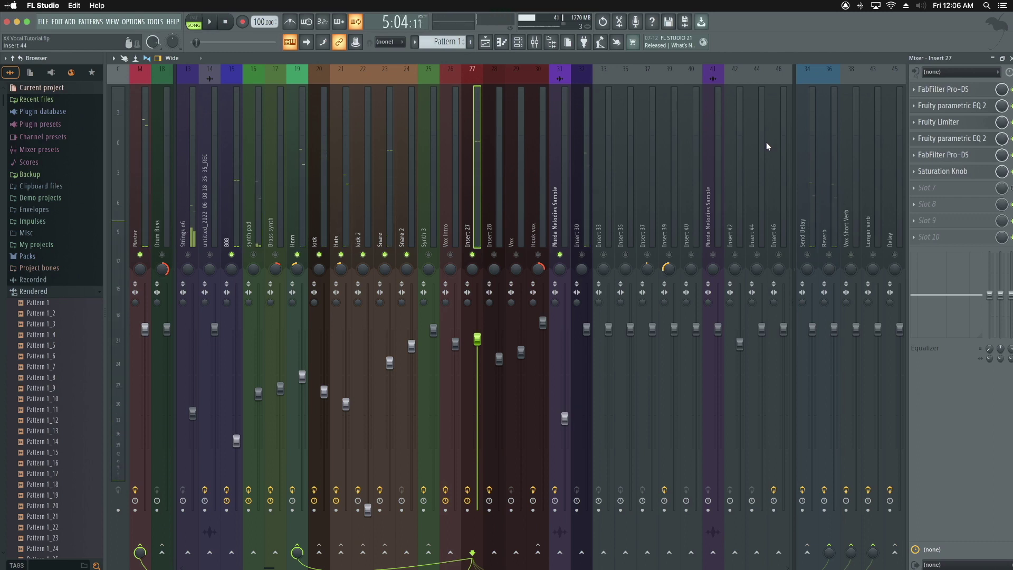